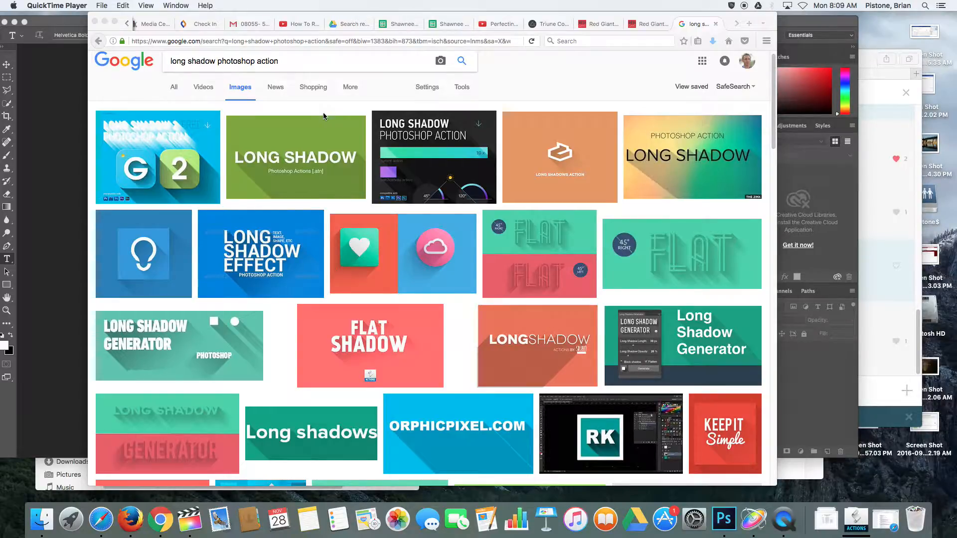
# Show all web results for the "long shadow photoshop action" search instead of the image results
pyautogui.click(255, 62)
pyautogui.moveTo(255, 62); pyautogui.dragTo(287, 64)
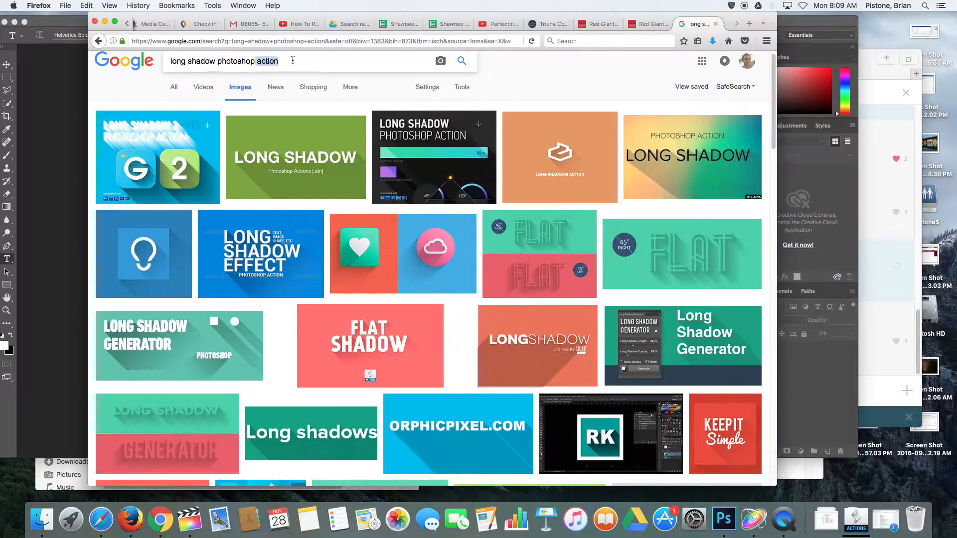
pyautogui.moveTo(289, 60); pyautogui.dragTo(162, 54)
pyautogui.click(174, 88)
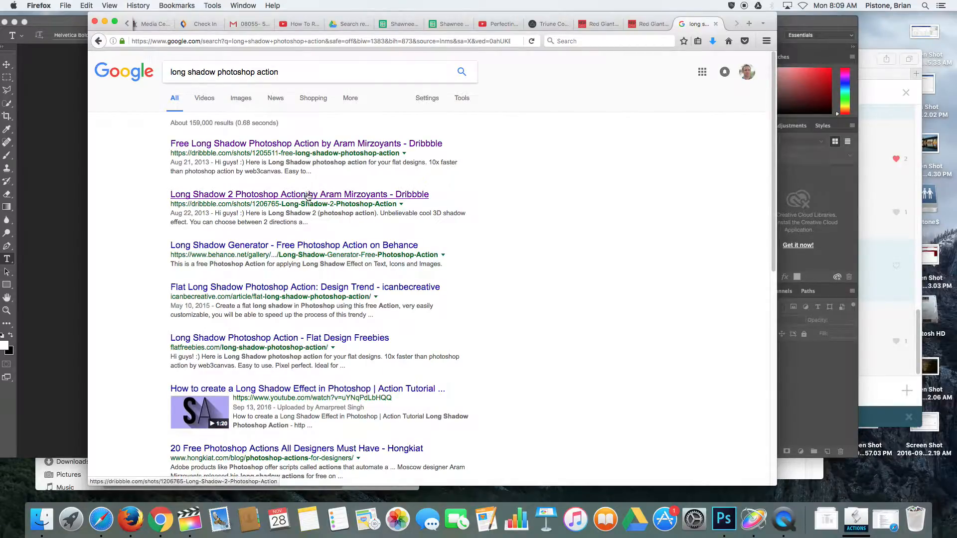
# Open the Long Shadow 2 Photoshop Action page on Dribbble and download the attachment long_shadow_255px85px_by_artperson.atn
pyautogui.click(281, 196)
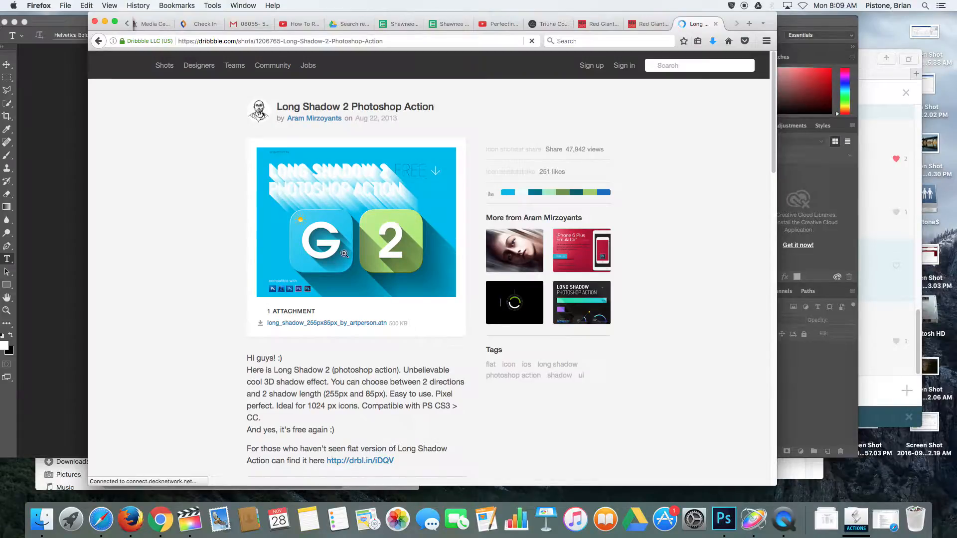
pyautogui.click(353, 325)
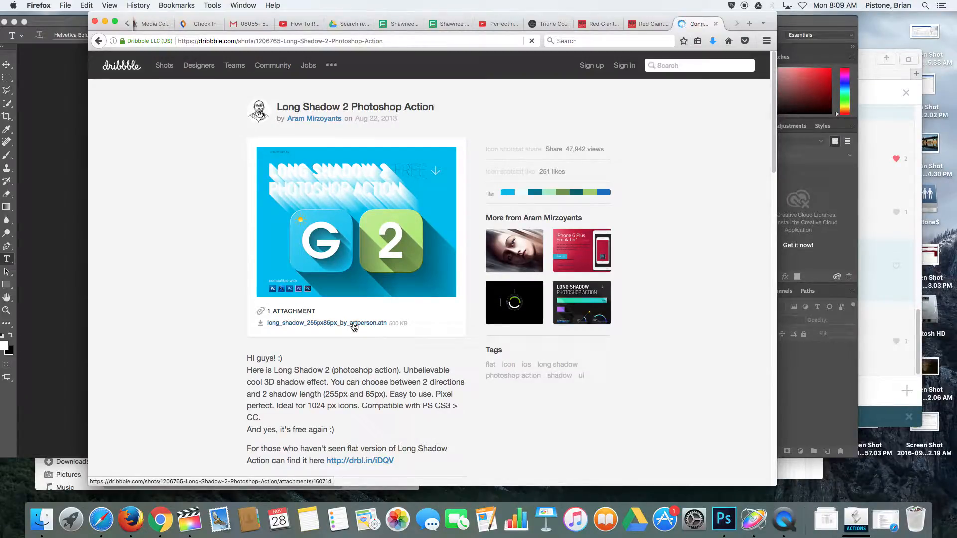
pyautogui.click(864, 233)
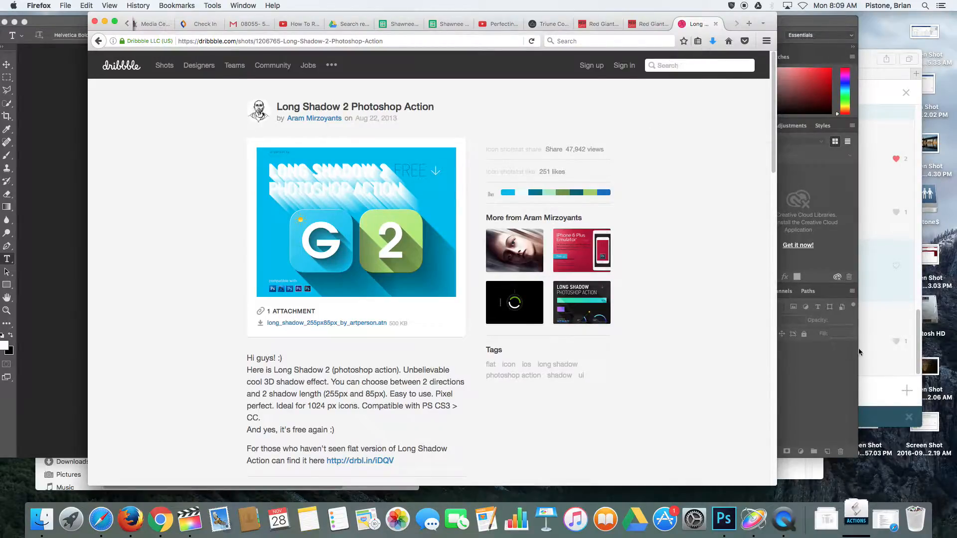
pyautogui.click(855, 518)
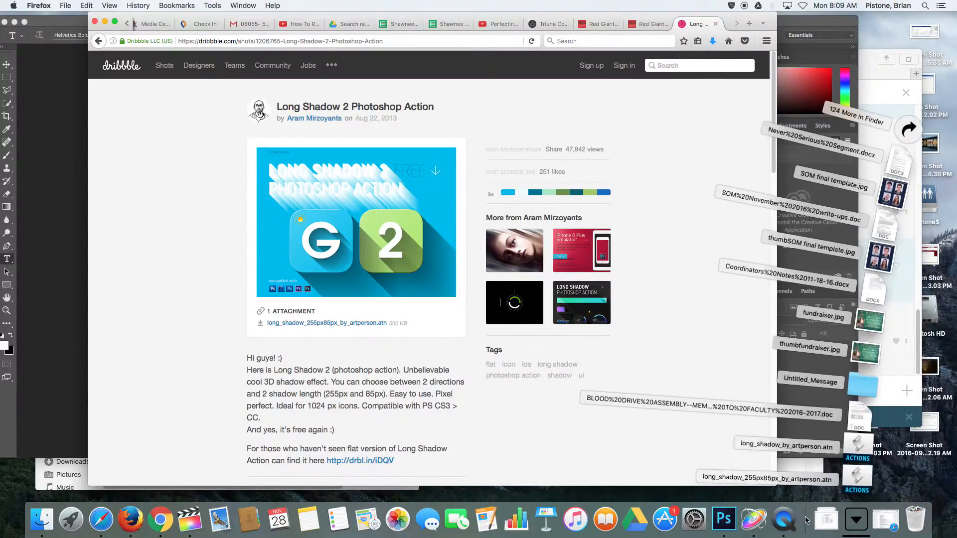
pyautogui.click(807, 49)
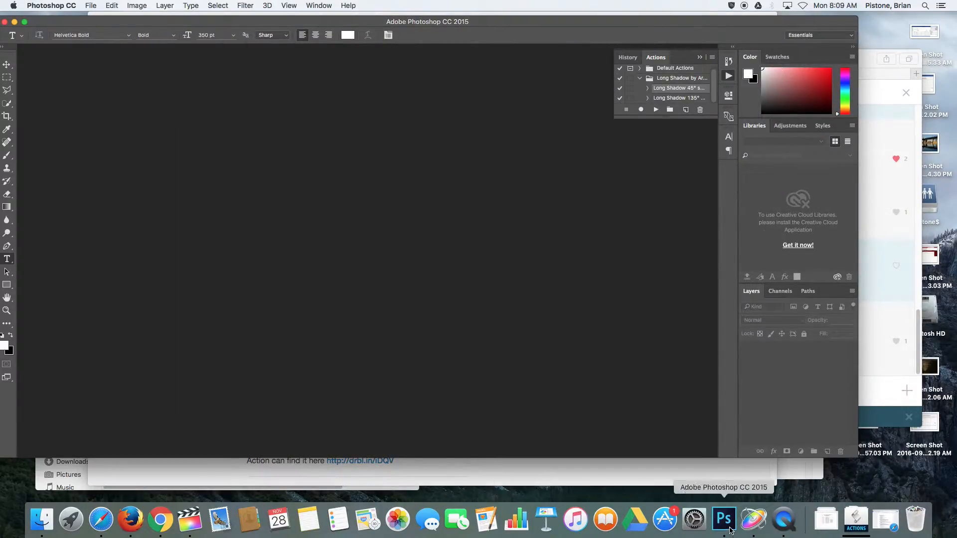
# Switch to Finder and expand the Adobe Photoshop CC 2015 folder within Applications
pyautogui.click(42, 520)
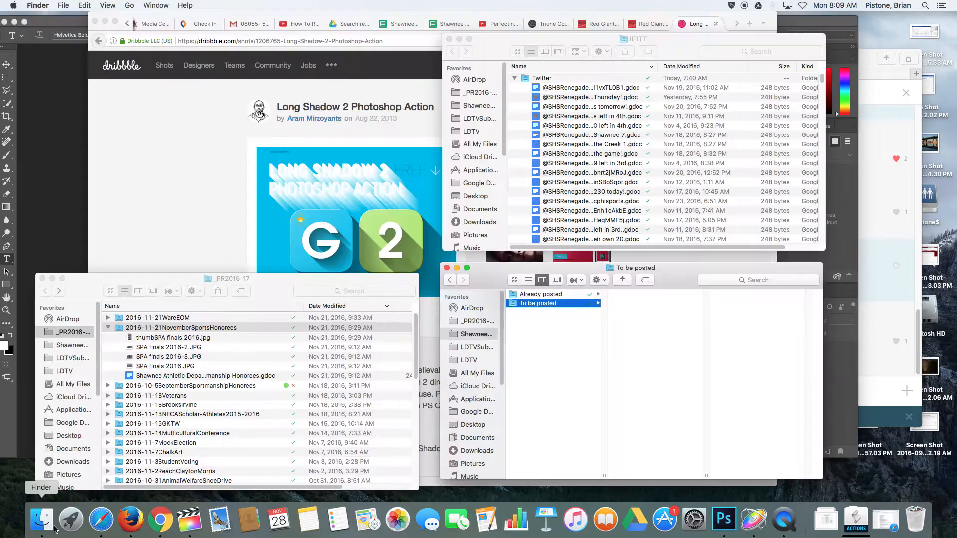
pyautogui.click(74, 408)
pyautogui.click(74, 409)
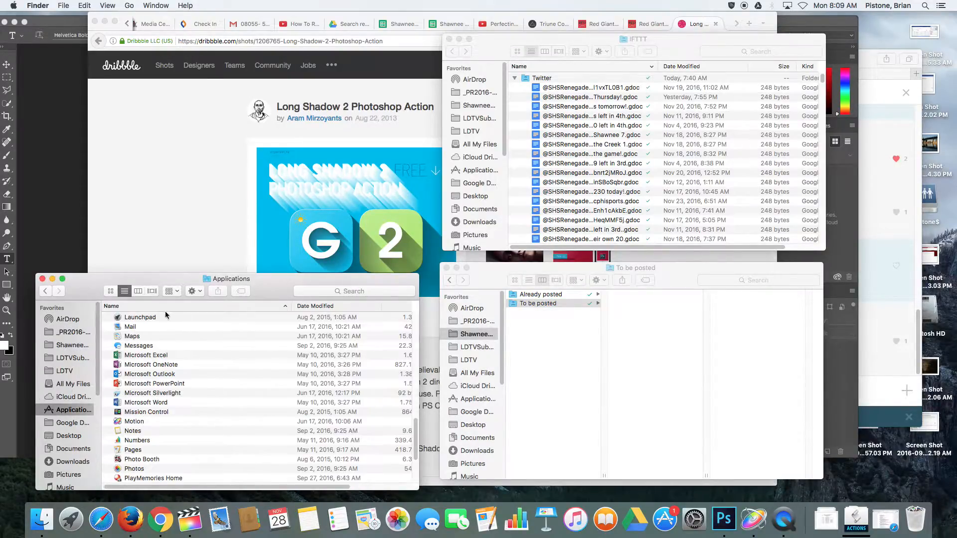
pyautogui.scroll(-1, 163, 391)
pyautogui.scroll(20, 161, 391)
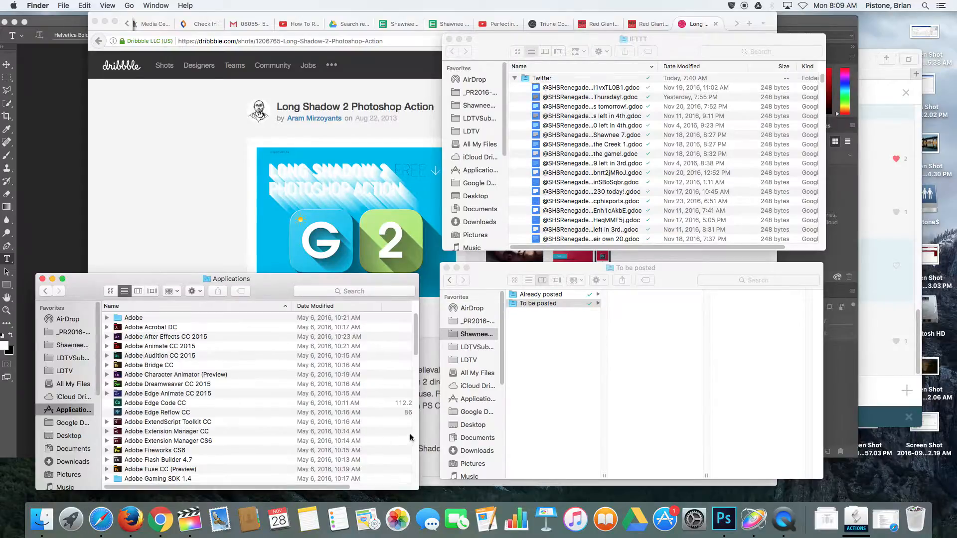
pyautogui.scroll(-5, 140, 463)
pyautogui.scroll(-1, 140, 463)
pyautogui.click(106, 406)
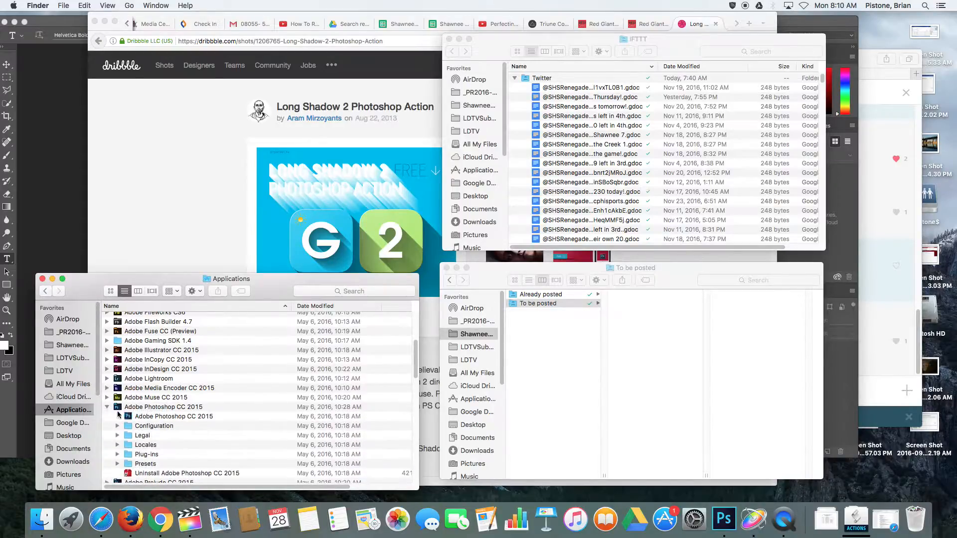
# Add the Adobe Photoshop CC 2015 application to the Dock before the calendar and switch to Photoshop
pyautogui.click(153, 417)
pyautogui.moveTo(130, 418); pyautogui.dragTo(275, 526)
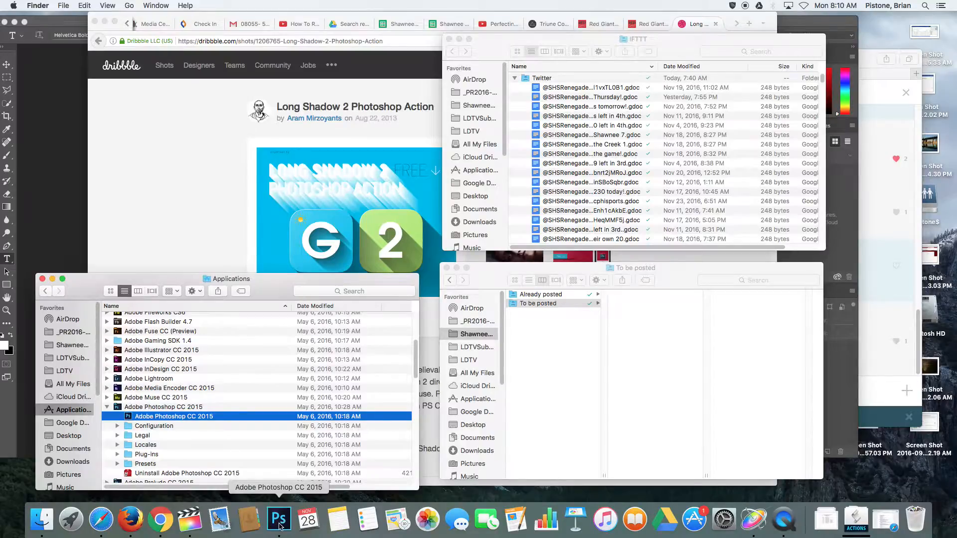
pyautogui.click(283, 524)
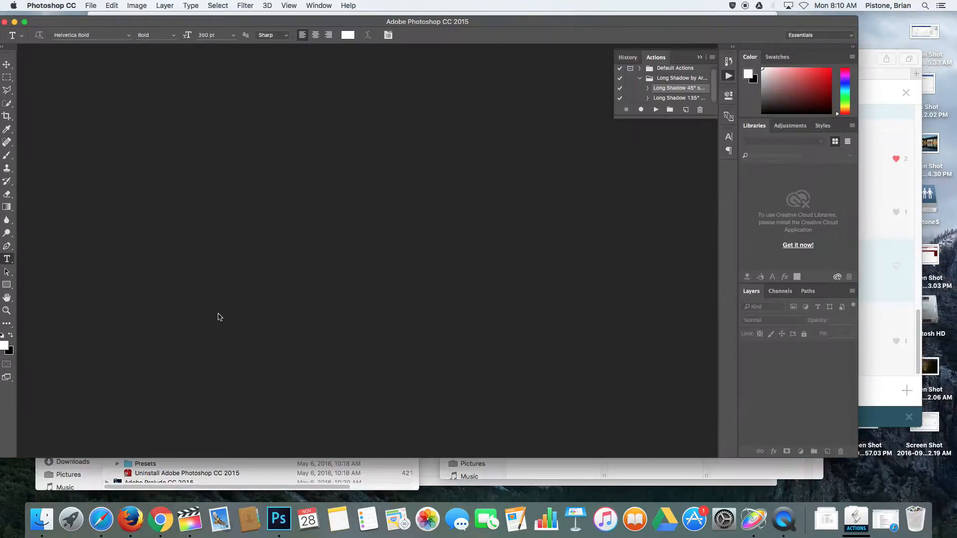
# Load the downloaded long_shadow_255px85px_by_artperson.atn file from the Downloads folder into Photoshop
pyautogui.click(825, 524)
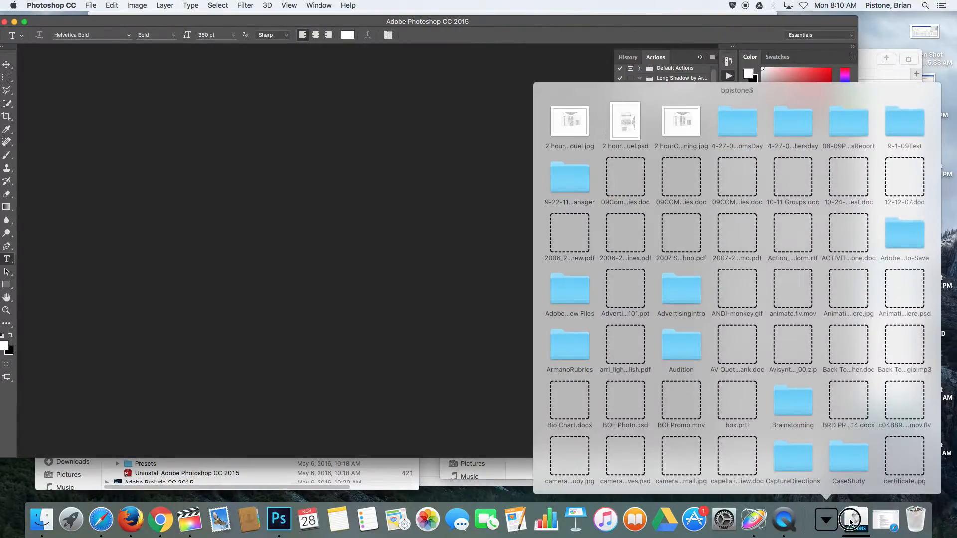
pyautogui.click(851, 521)
pyautogui.click(853, 520)
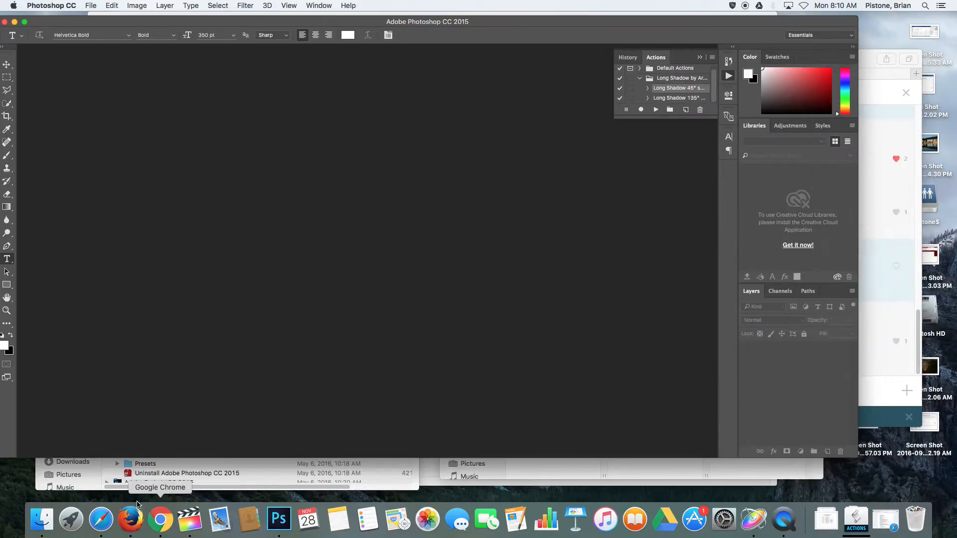
pyautogui.click(51, 527)
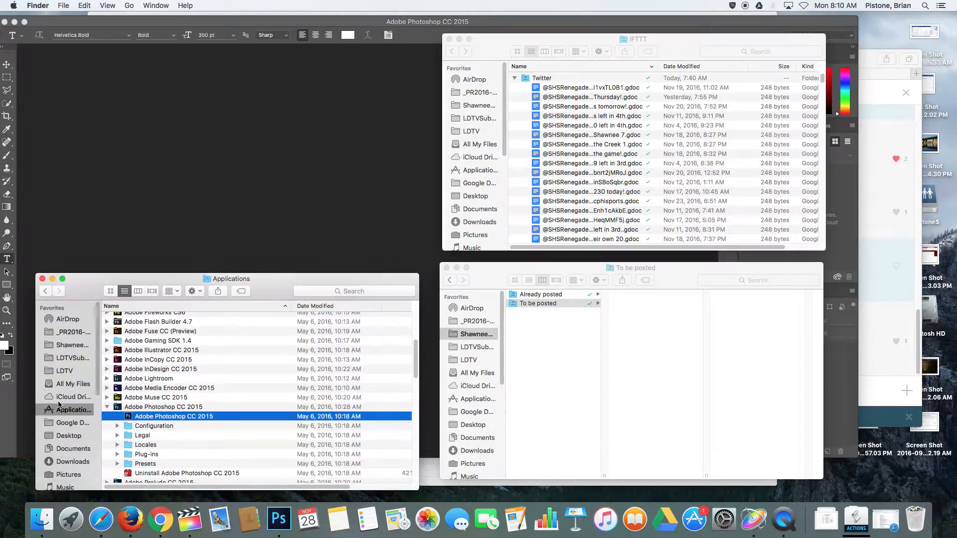
pyautogui.click(68, 459)
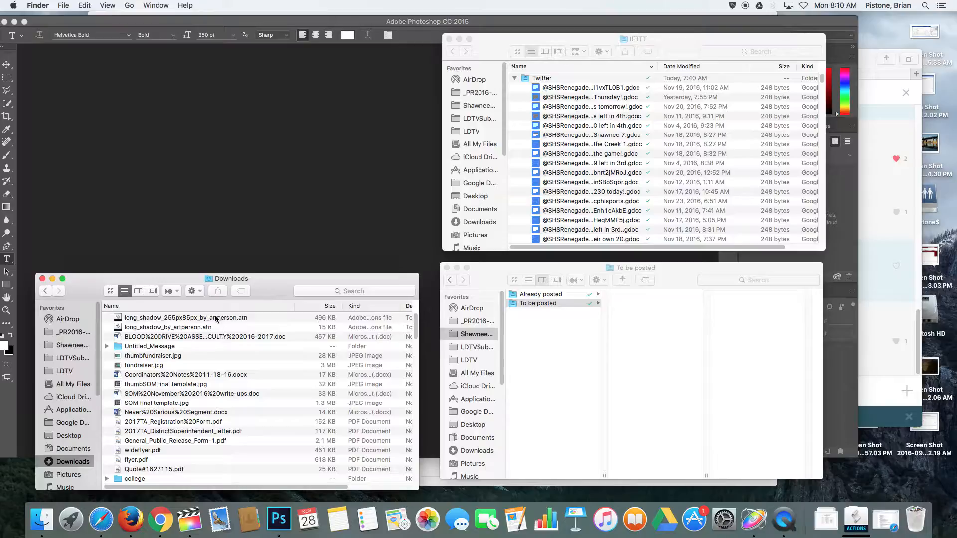
pyautogui.doubleClick(180, 319)
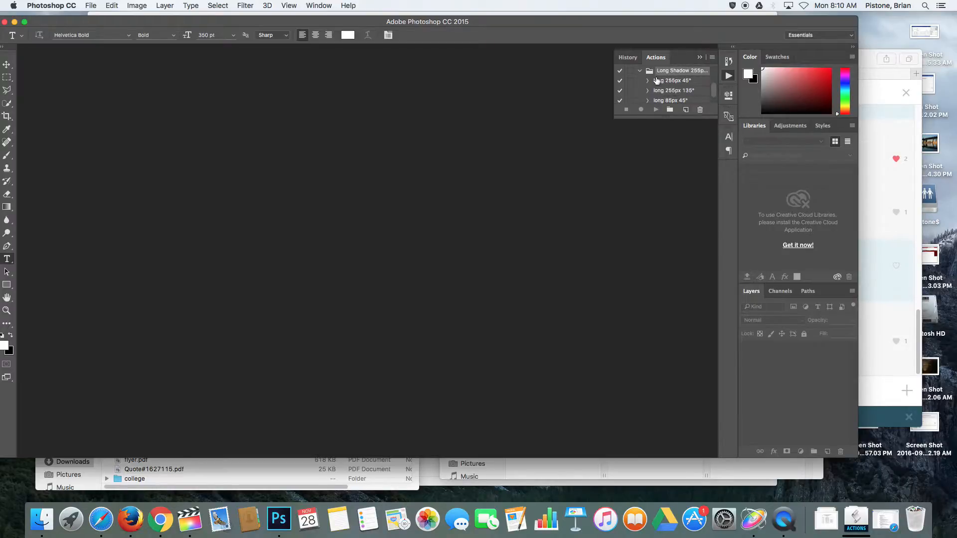
# Check that the Actions panel is enabled and select the "long 255px 45°" action in the Long Shadow 255px set
pyautogui.click(313, 6)
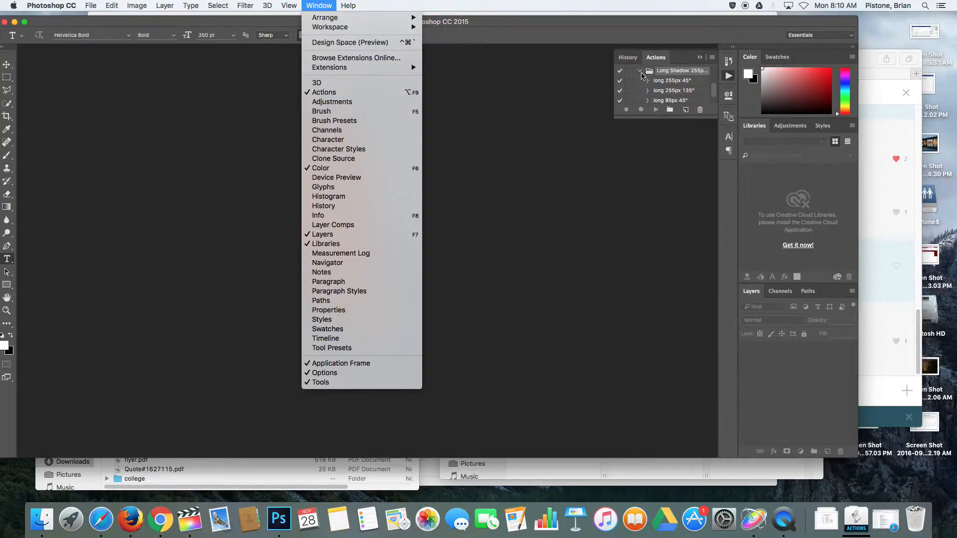
pyautogui.click(670, 75)
pyautogui.click(670, 81)
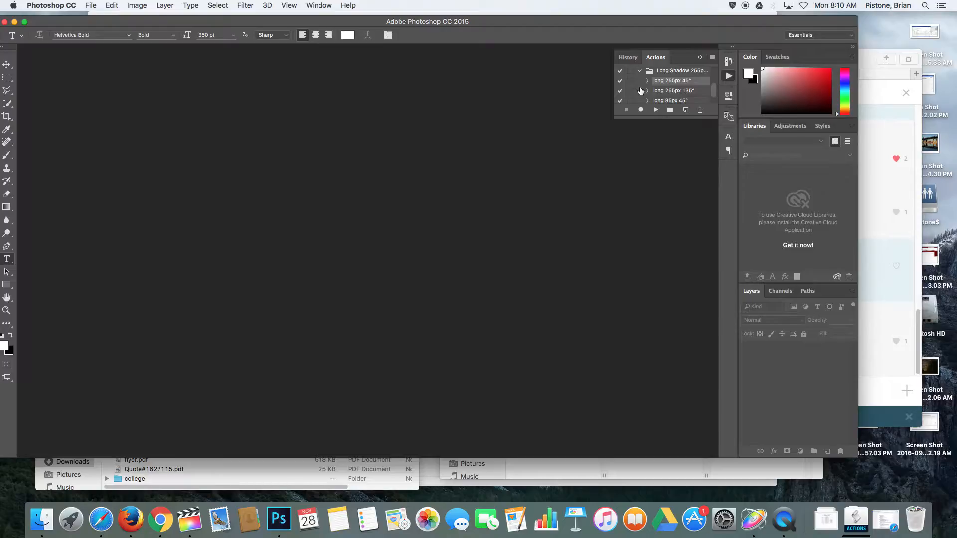
# Create a new Film & Video document with the HDTV 1080p size, 1920 × 1080 pixels, and a white background
pyautogui.click(120, 103)
pyautogui.click(102, 6)
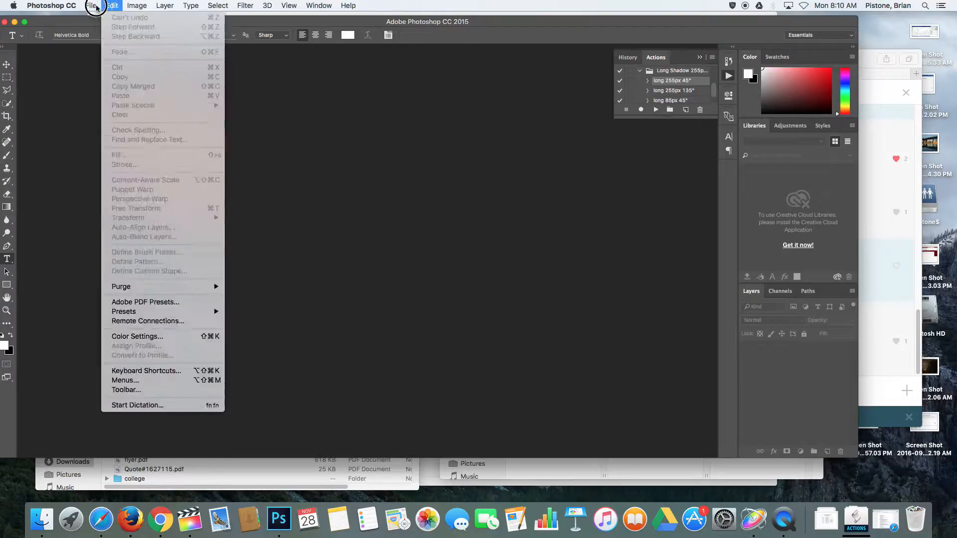
pyautogui.click(96, 18)
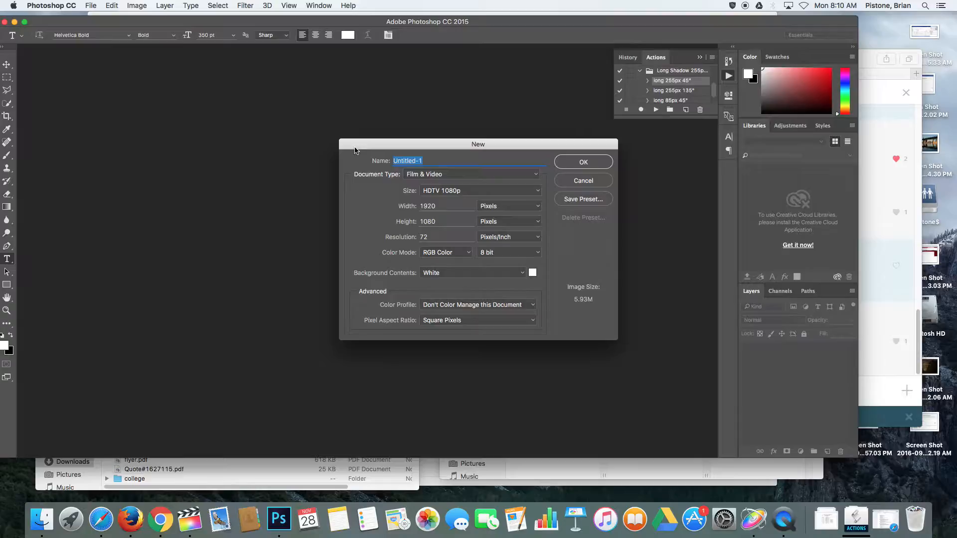
pyautogui.click(416, 176)
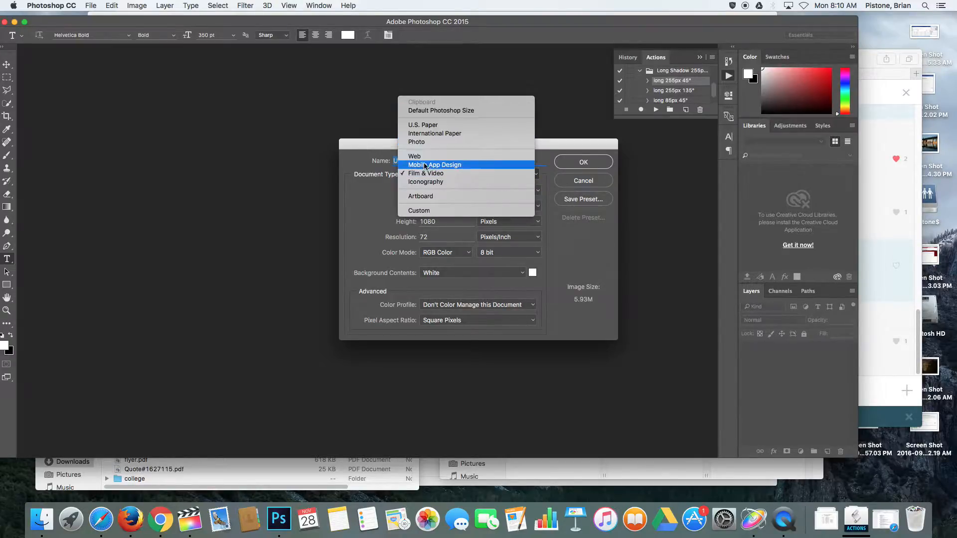
pyautogui.click(424, 173)
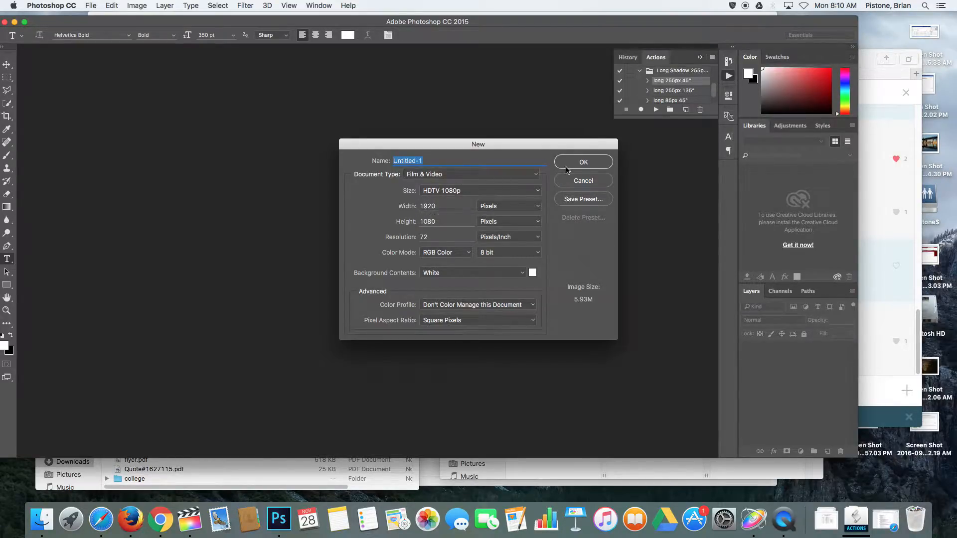
pyautogui.click(583, 168)
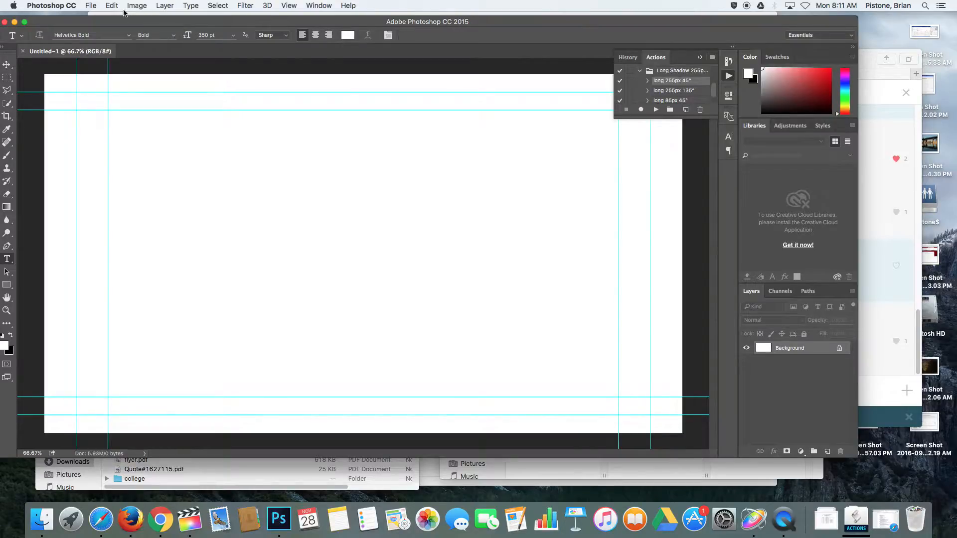
# Start saving a copy of the document and choose the personal 16-17 folder on LaCieServerBackup2 as its destination
pyautogui.click(91, 5)
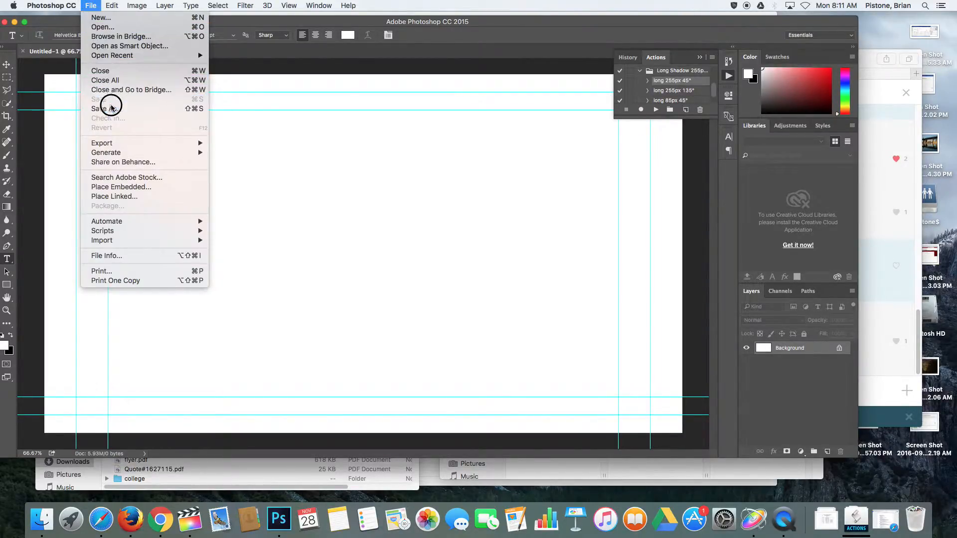
pyautogui.click(125, 109)
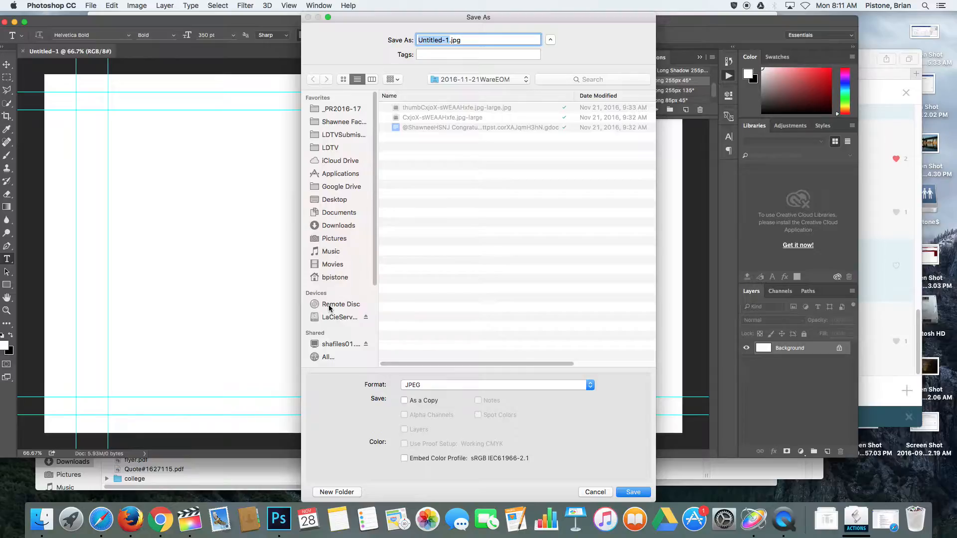
pyautogui.click(335, 316)
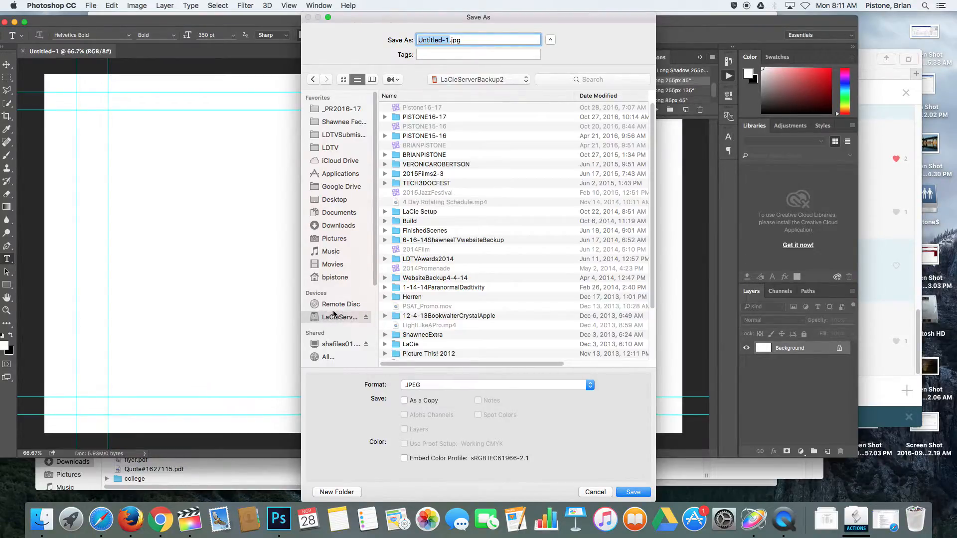
pyautogui.click(436, 118)
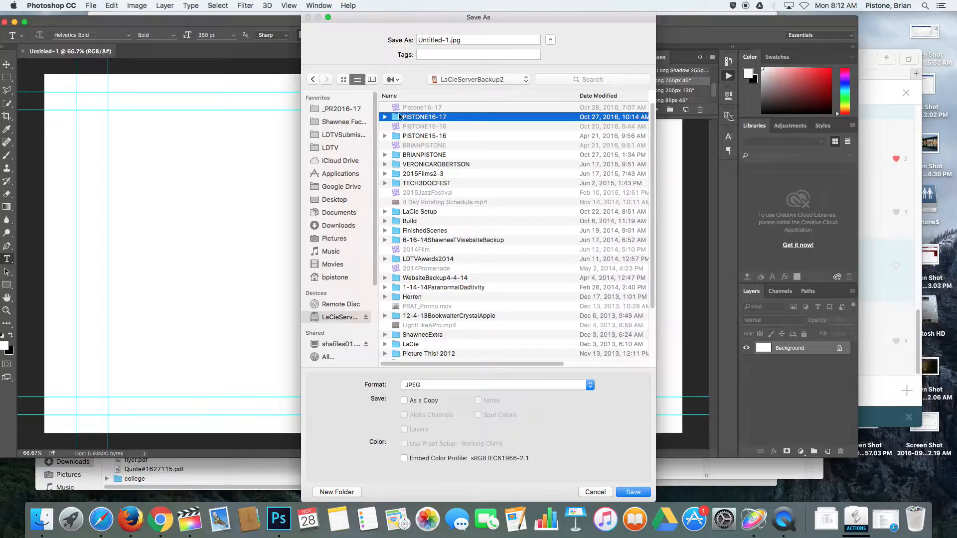
pyautogui.doubleClick(396, 118)
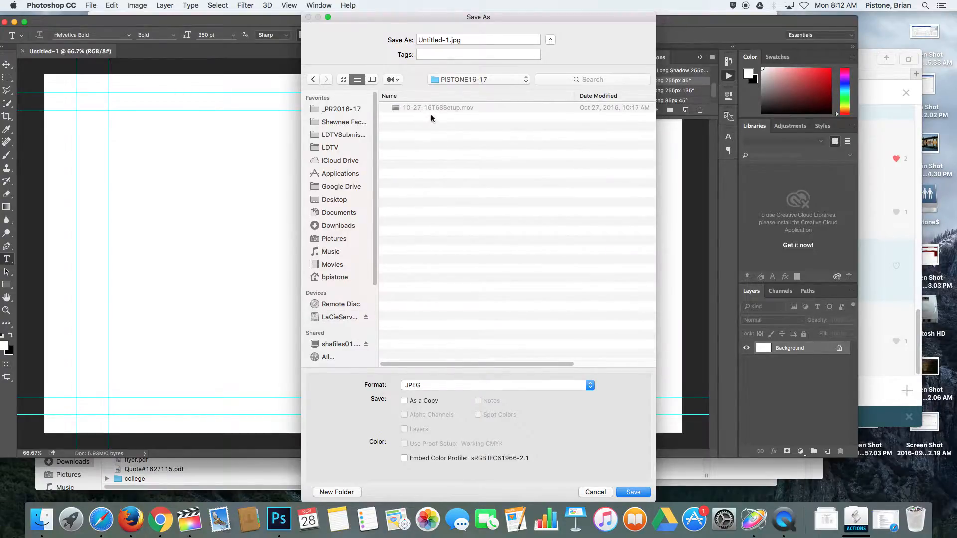
# Set the save format to Photoshop
pyautogui.click(433, 39)
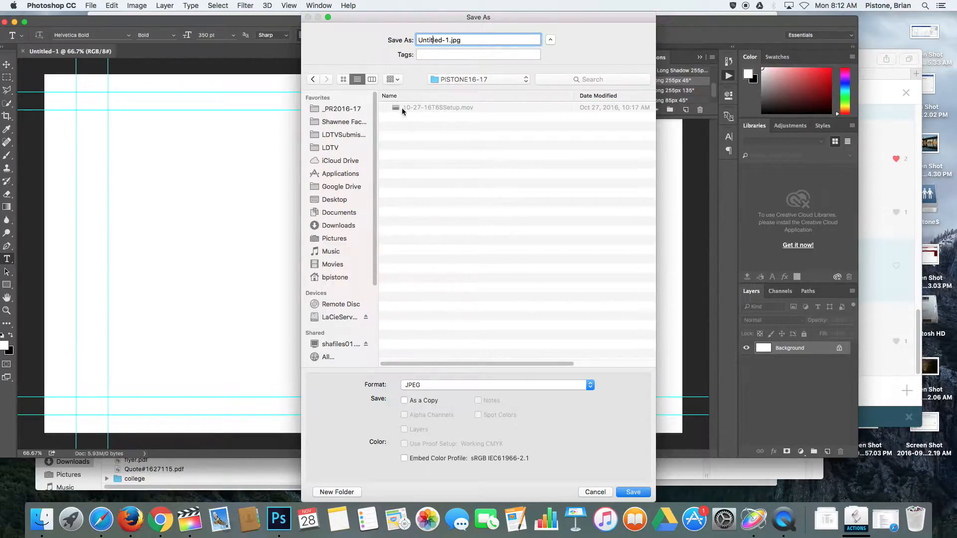
pyautogui.click(447, 384)
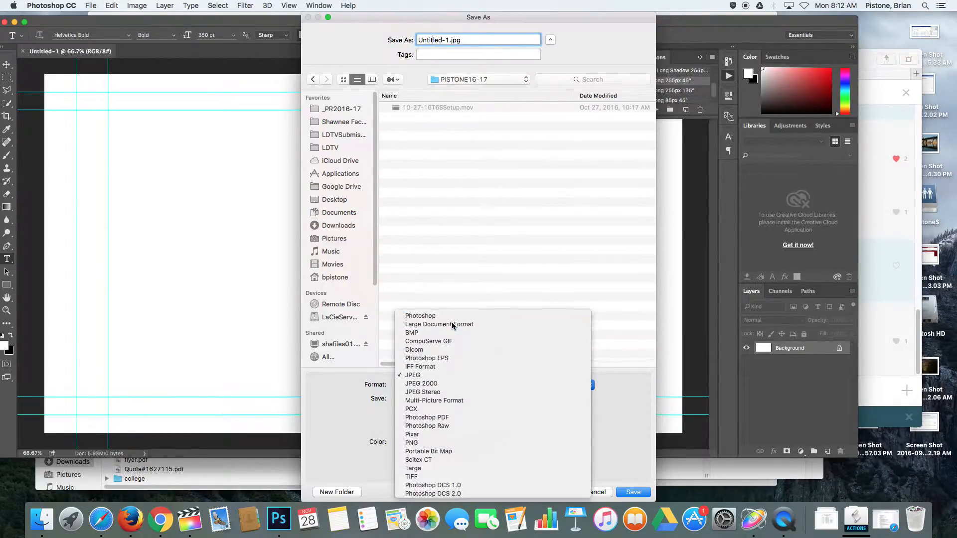
pyautogui.click(451, 324)
pyautogui.click(449, 385)
pyautogui.click(447, 374)
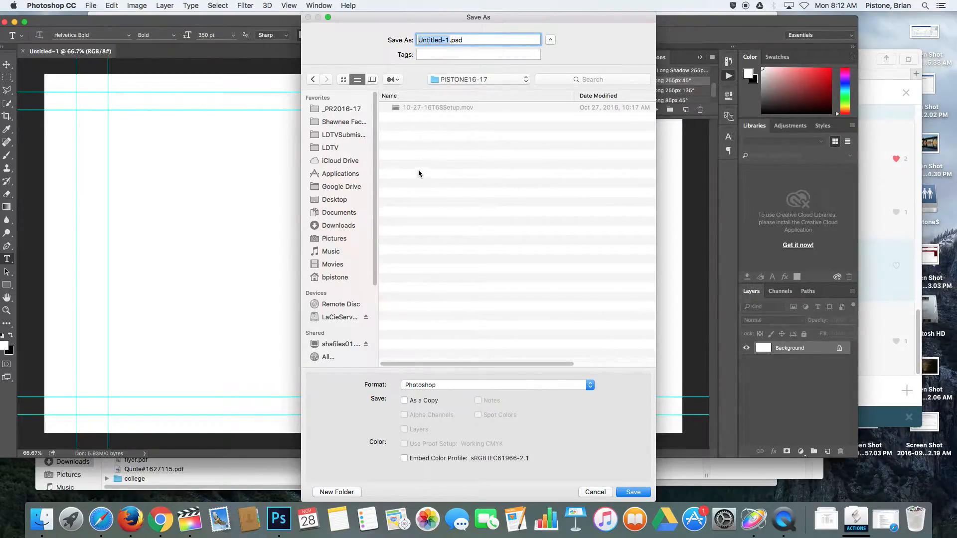
# Name the file 11-28-16FixedShots followed by the author's surname and save it
pyautogui.write('11-28-')
pyautogui.write('16')
pyautogui.write('Fl')
pyautogui.write('xedShots')
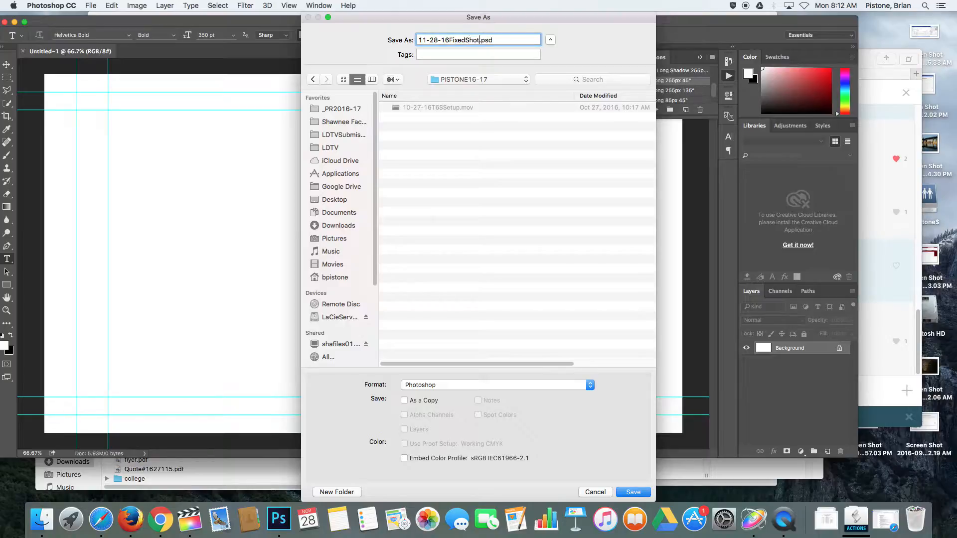
pyautogui.write('BR')
pyautogui.press('BackSpace')
pyautogui.press('BackSpace')
pyautogui.write('Pistone')
pyautogui.press('Return')
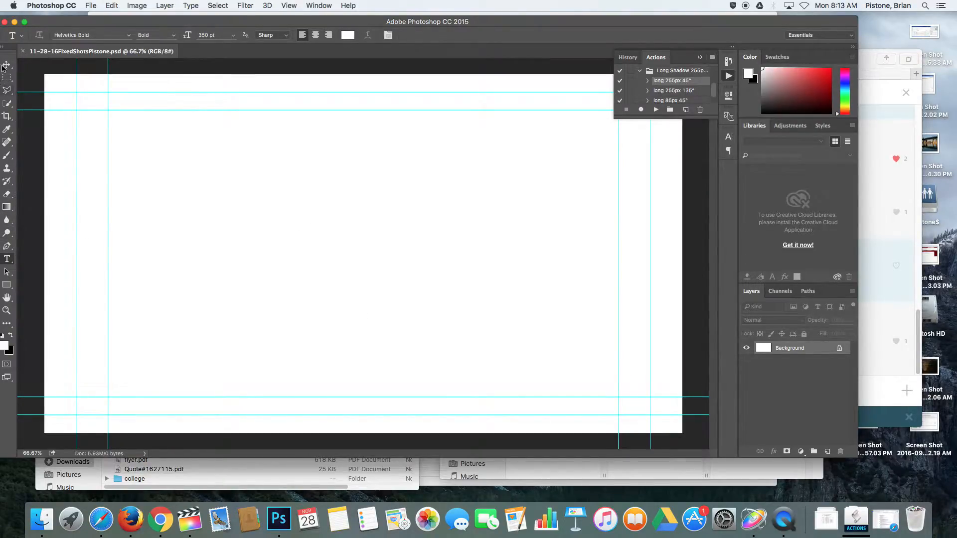
# Choose the Gradient tool with the radial style and open its current yellow gradient for editing
pyautogui.click(6, 207)
pyautogui.moveTo(6, 208); pyautogui.dragTo(54, 208)
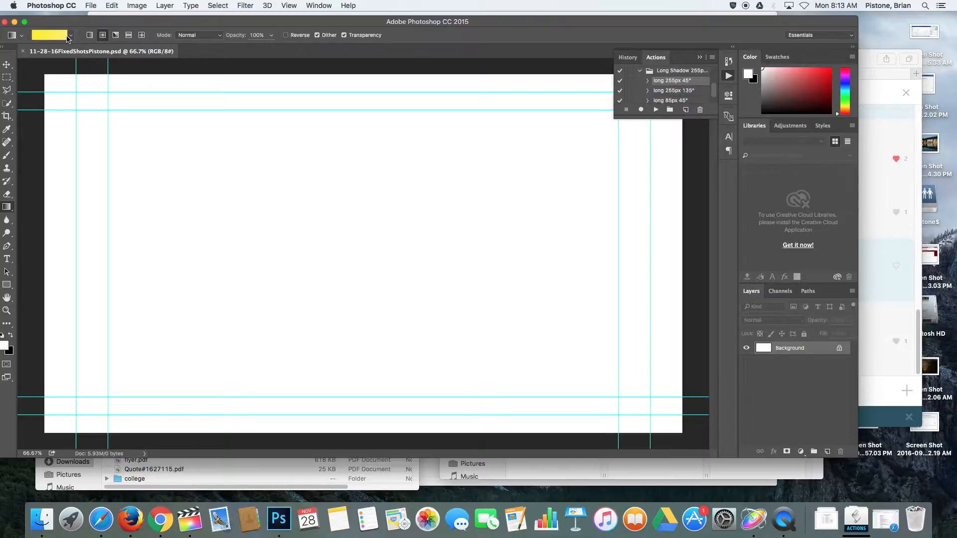
pyautogui.click(90, 35)
pyautogui.click(103, 36)
pyautogui.click(41, 37)
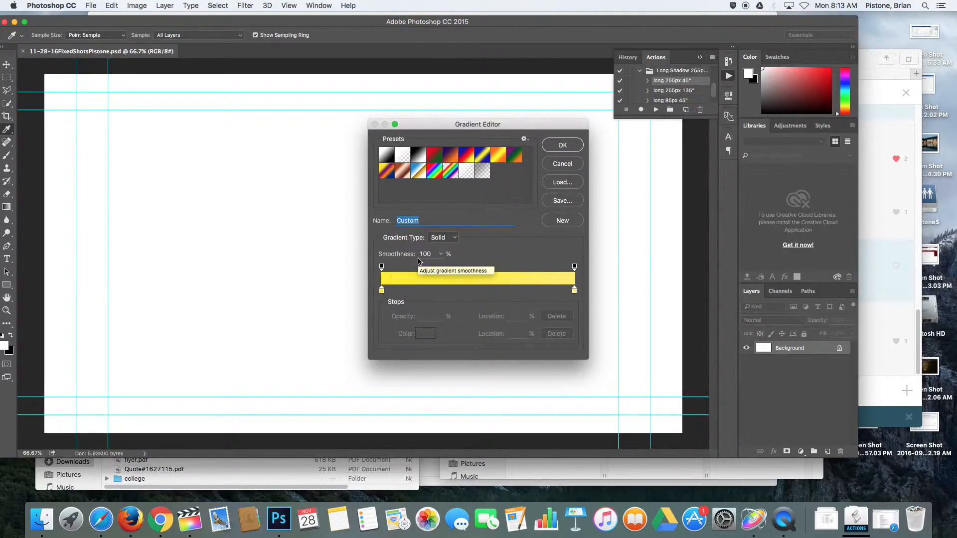
pyautogui.click(382, 267)
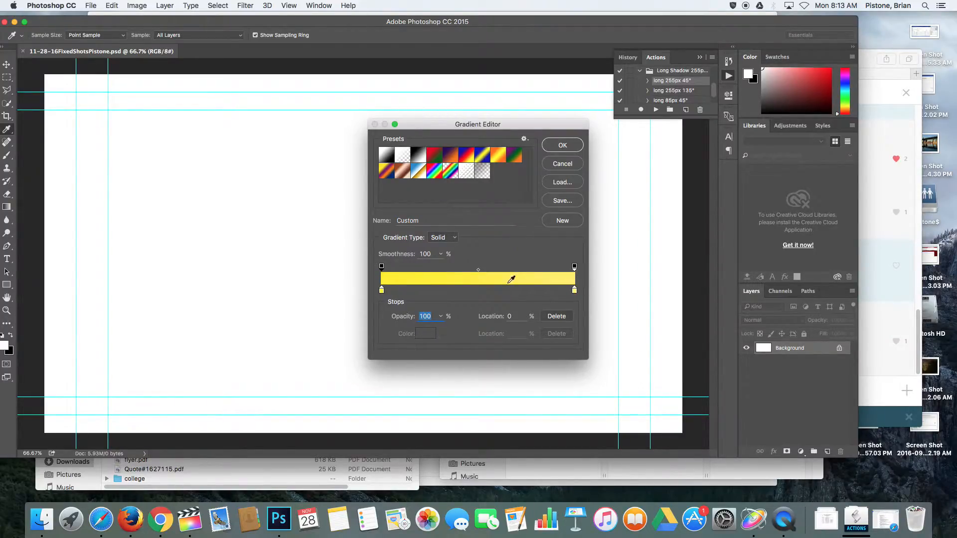
pyautogui.click(441, 317)
pyautogui.moveTo(438, 330)
pyautogui.mouseDown()
pyautogui.moveTo(399, 329)
pyautogui.moveTo(411, 329)
pyautogui.moveTo(391, 278)
pyautogui.moveTo(406, 331)
pyautogui.moveTo(452, 336)
pyautogui.mouseUp()
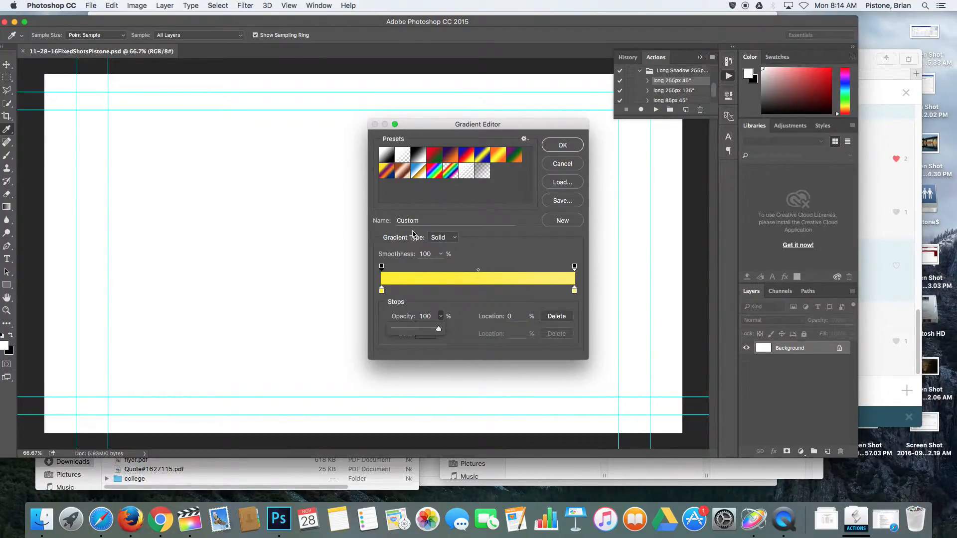
# Set the gradient's starting color stop to bright cyan, #00fcff
pyautogui.click(382, 292)
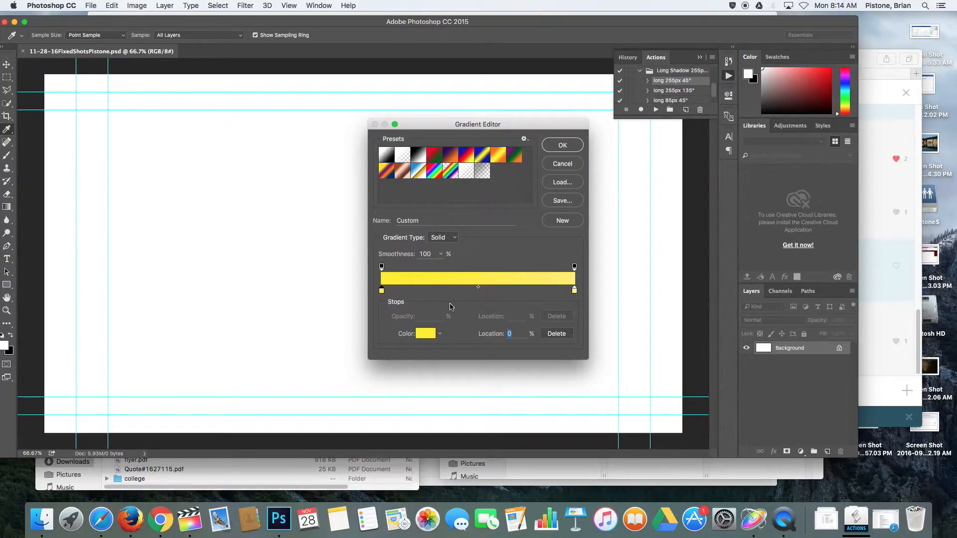
pyautogui.click(425, 334)
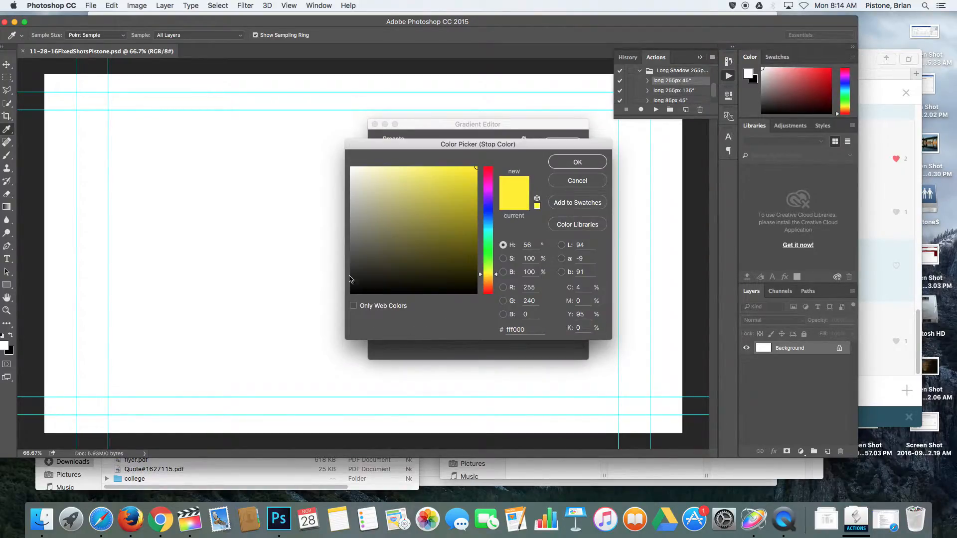
pyautogui.click(488, 231)
pyautogui.moveTo(427, 207); pyautogui.dragTo(492, 156)
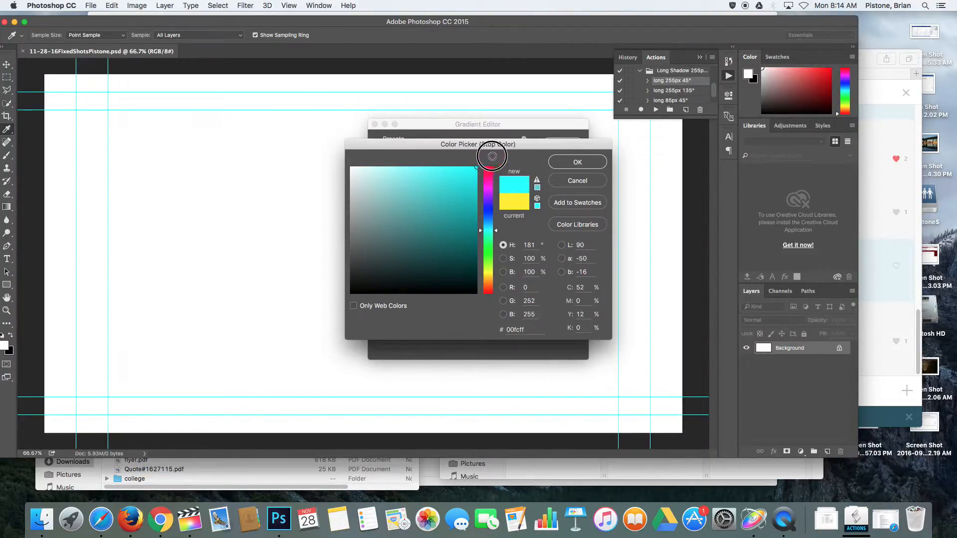
pyautogui.click(578, 164)
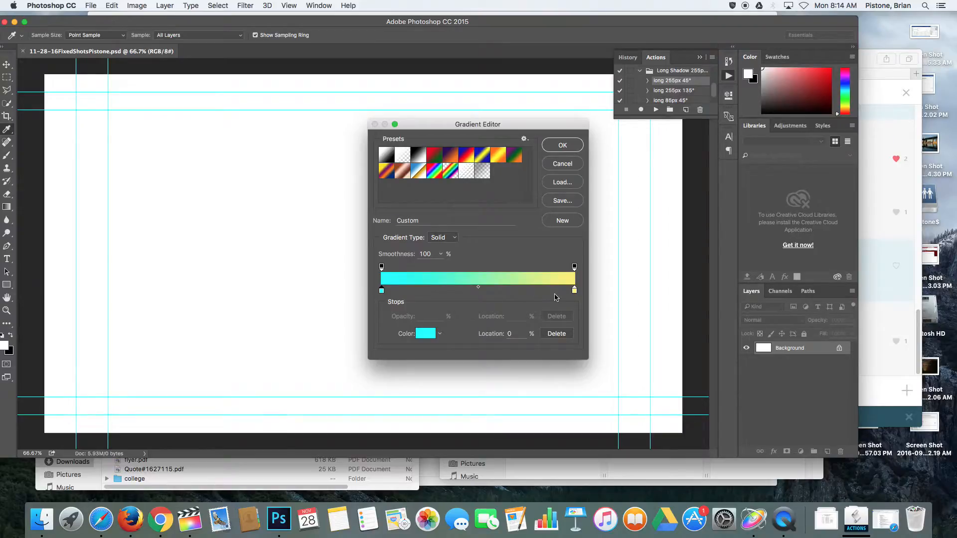
# Set the gradient's end color stop to bright yellow, #fff000, and accept the edited gradient
pyautogui.click(575, 291)
pyautogui.doubleClick(575, 292)
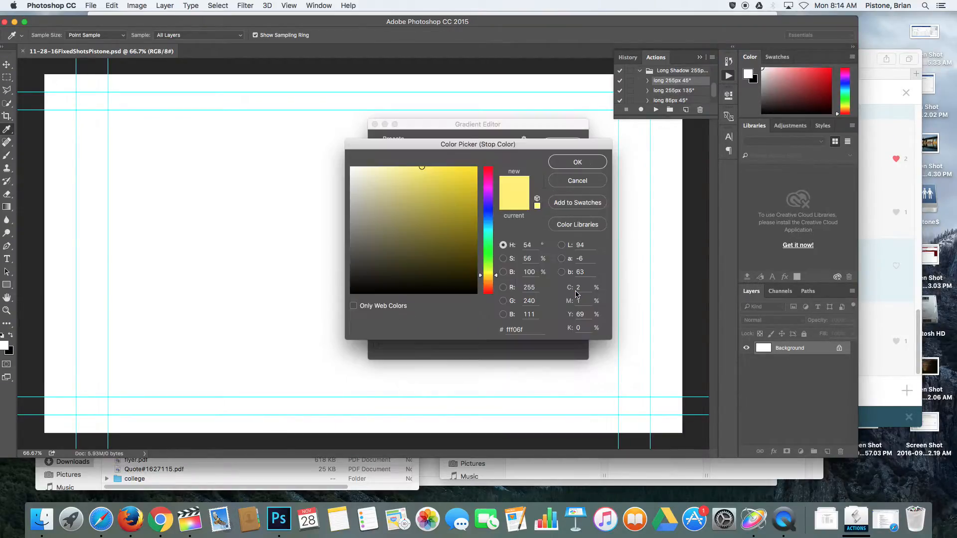
pyautogui.moveTo(494, 276); pyautogui.dragTo(488, 274)
pyautogui.click(476, 168)
pyautogui.moveTo(496, 274); pyautogui.dragTo(487, 275)
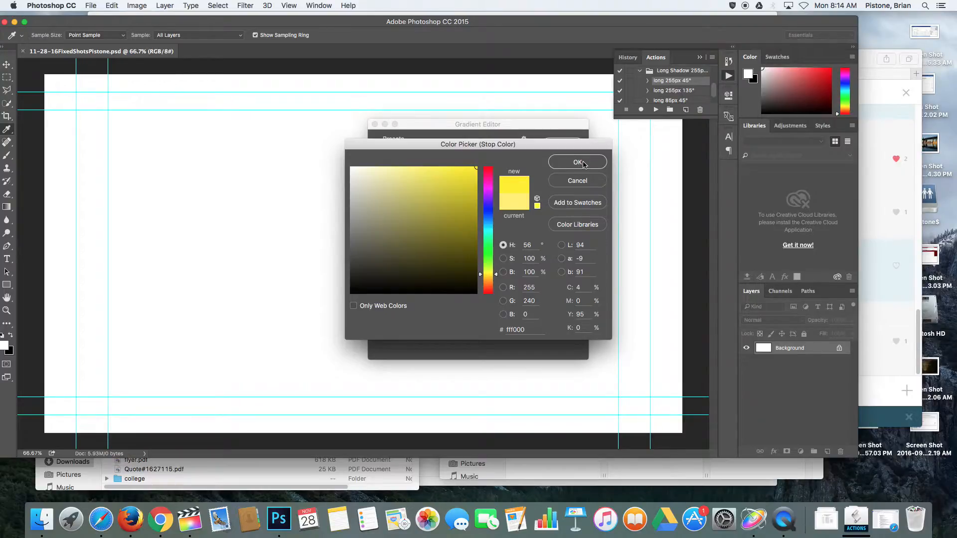
pyautogui.click(582, 161)
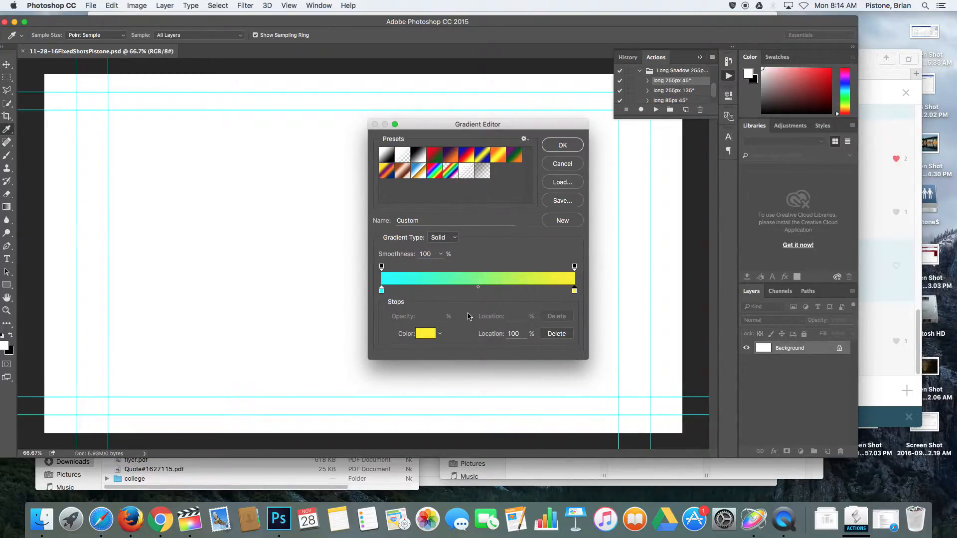
pyautogui.click(562, 145)
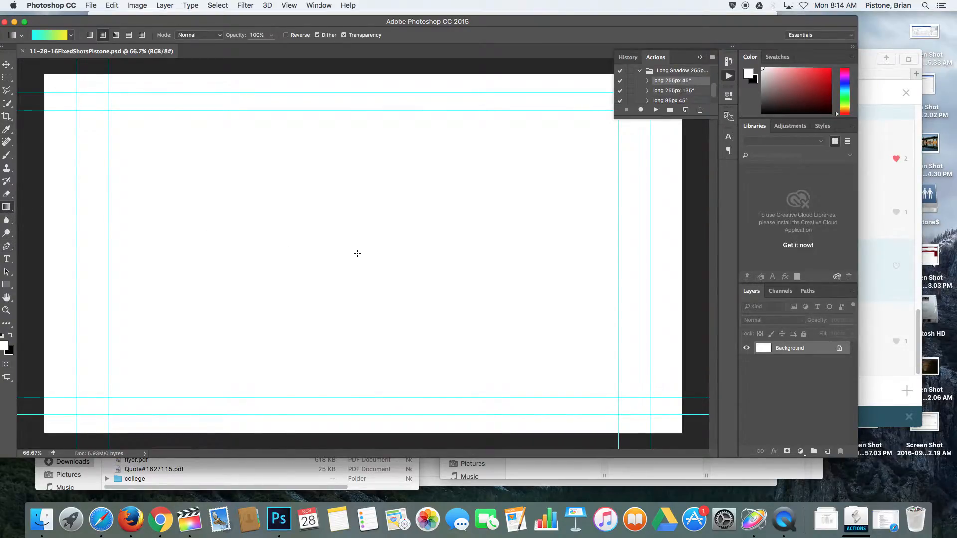
# Try cyan-to-yellow radial gradients of different lengths on the Background layer, each starting near the canvas center
pyautogui.moveTo(359, 253); pyautogui.dragTo(411, 255)
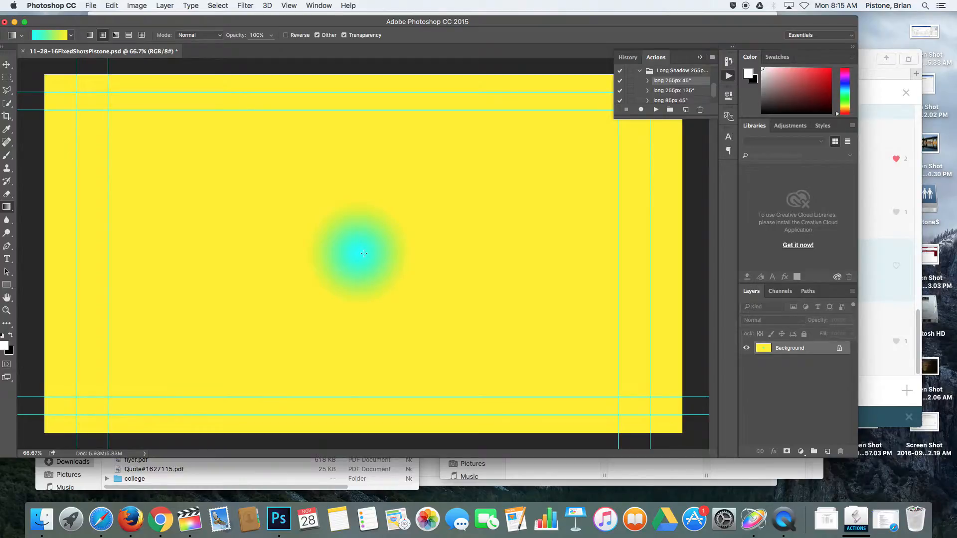
pyautogui.moveTo(366, 257); pyautogui.dragTo(472, 258)
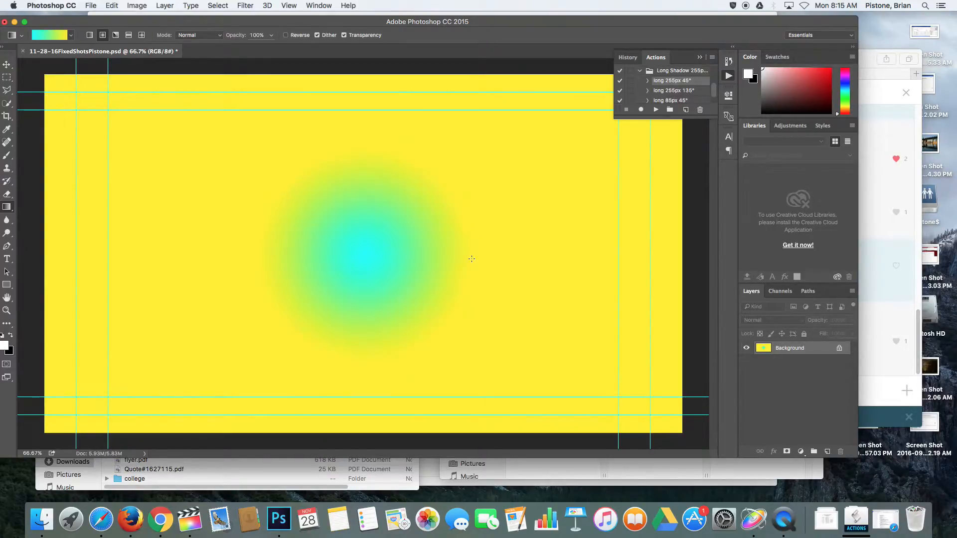
pyautogui.moveTo(371, 251); pyautogui.dragTo(577, 252)
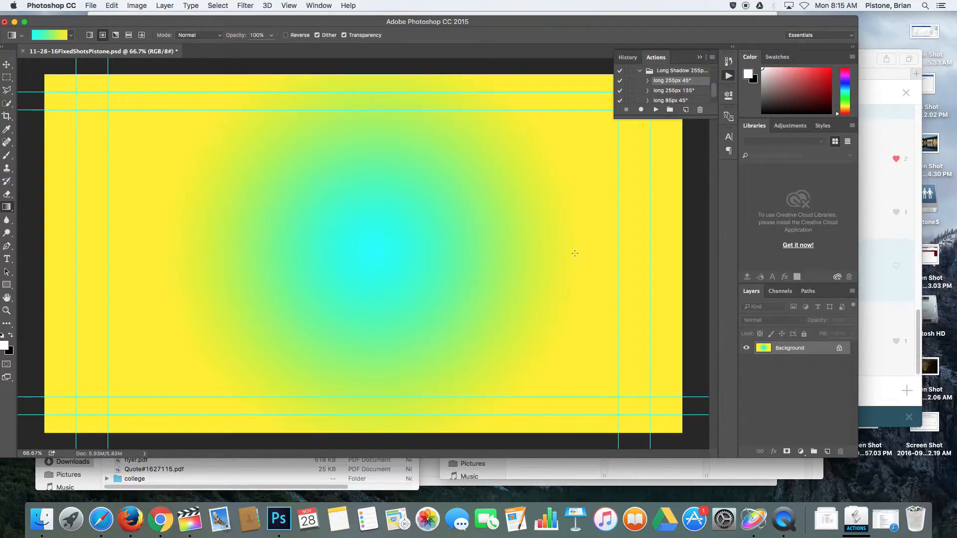
pyautogui.moveTo(382, 244); pyautogui.dragTo(574, 443)
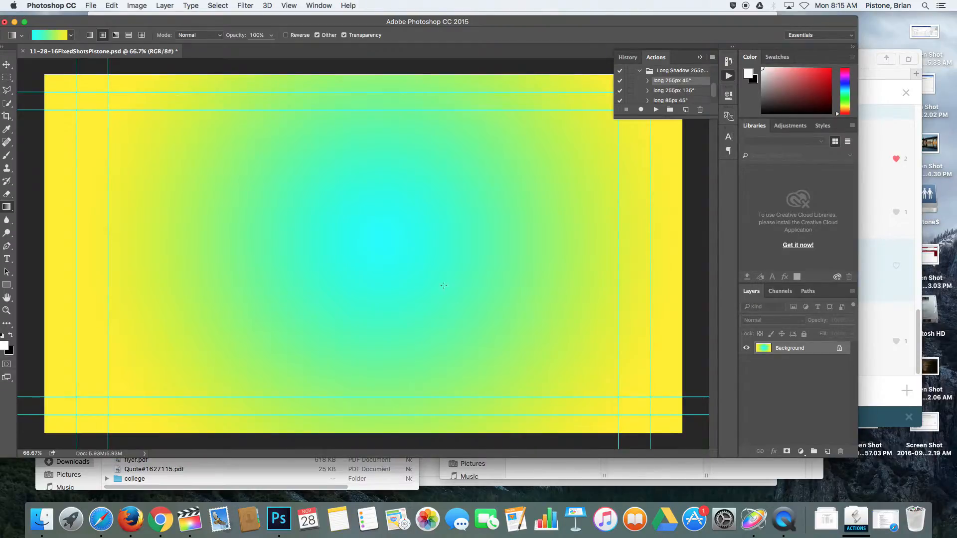
pyautogui.moveTo(361, 250); pyautogui.dragTo(640, 459)
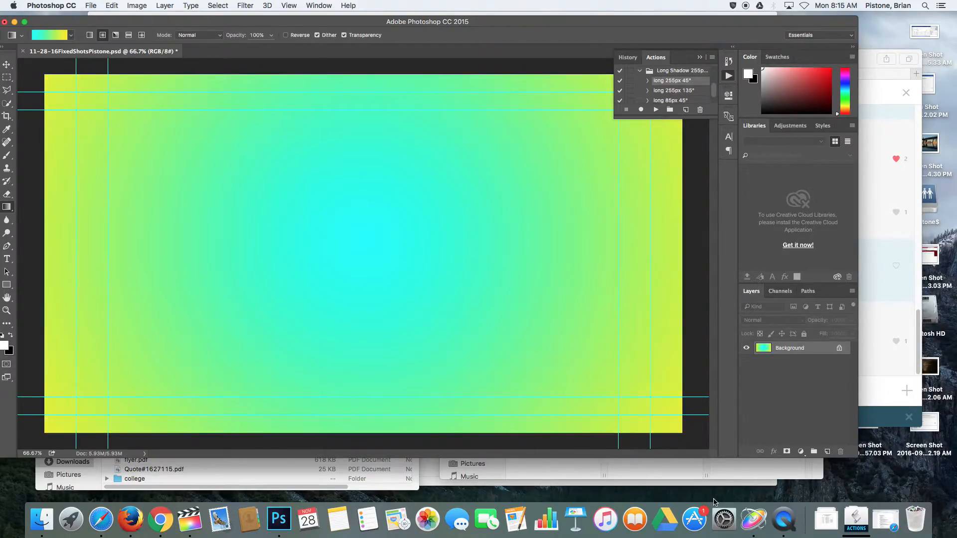
pyautogui.moveTo(358, 245); pyautogui.dragTo(659, 458)
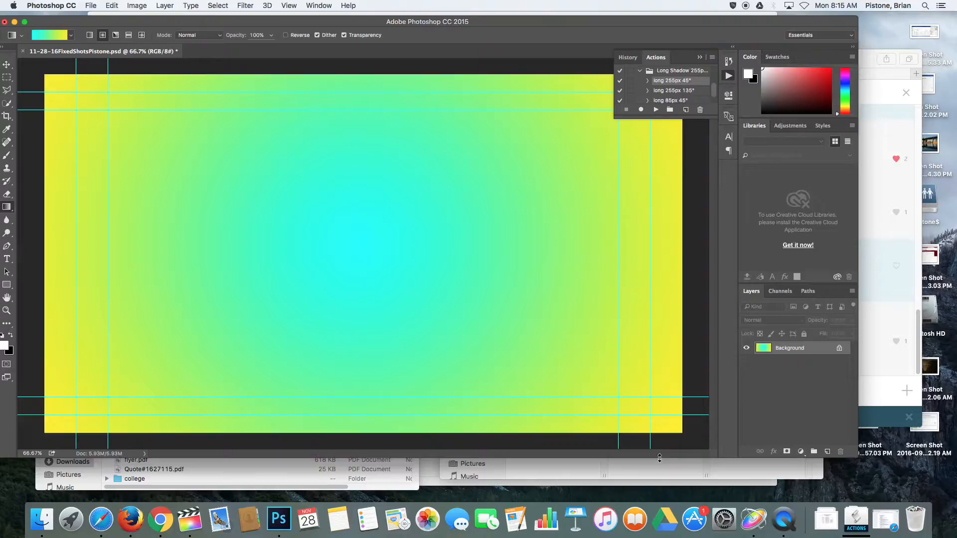
pyautogui.moveTo(364, 251); pyautogui.dragTo(626, 397)
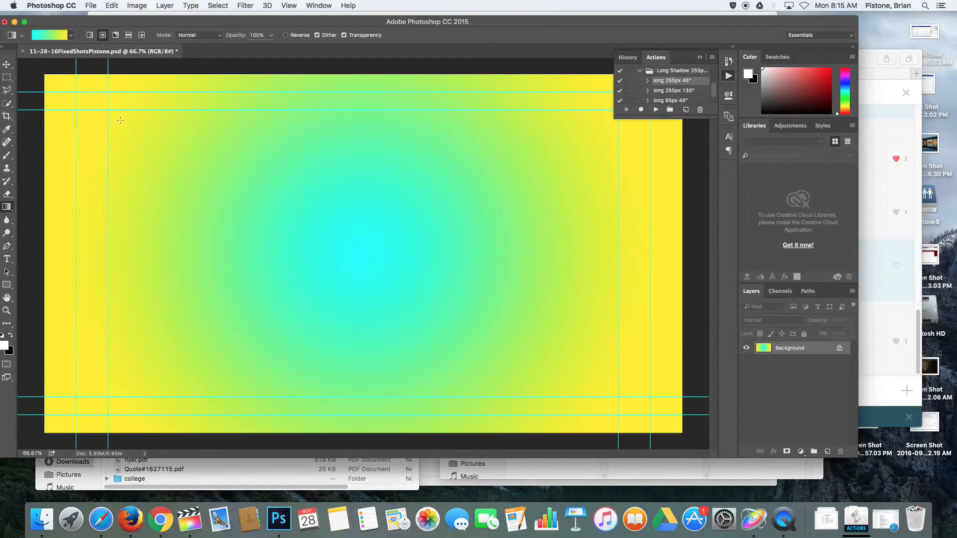
# Change the gradient's end color stop to dark teal and fill the Background layer with it radially from near the canvas center
pyautogui.click(49, 35)
pyautogui.click(575, 292)
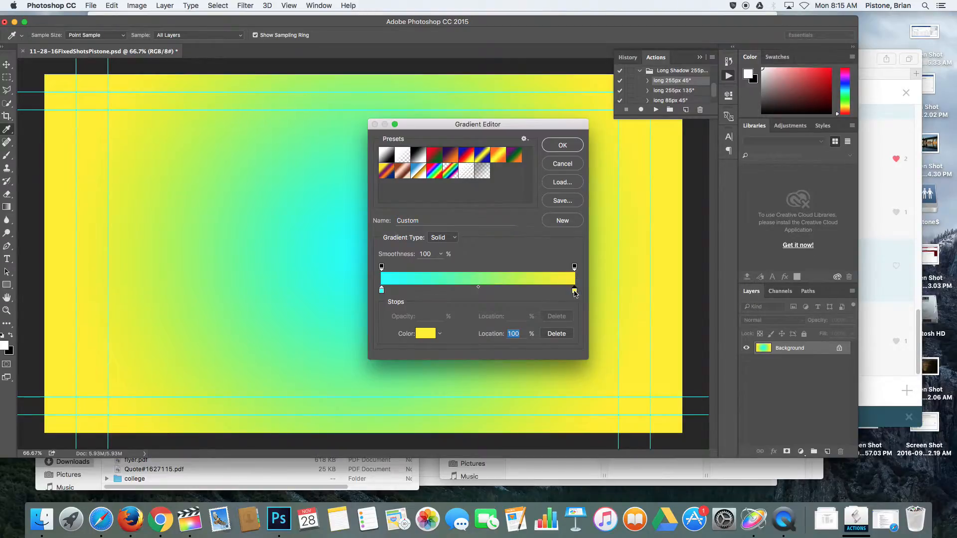
pyautogui.doubleClick(575, 292)
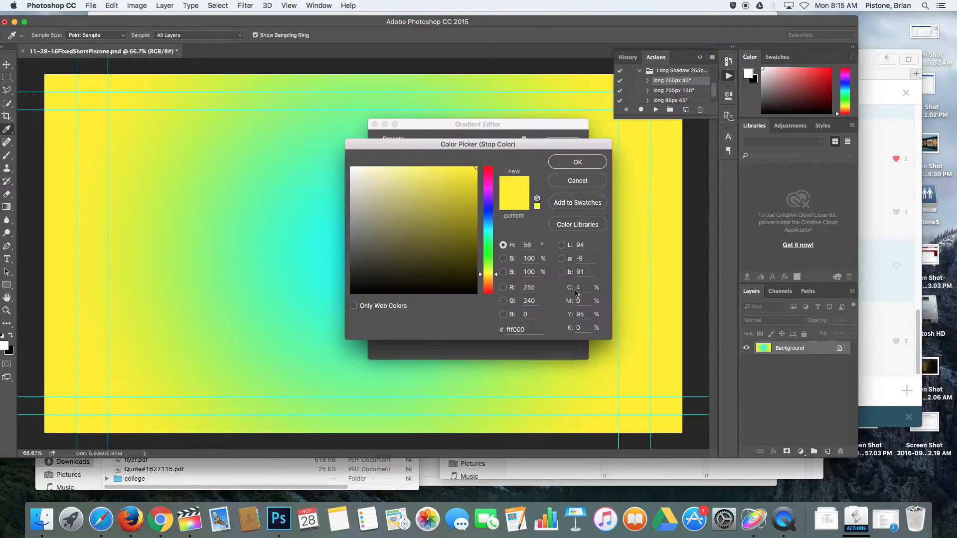
pyautogui.click(489, 232)
pyautogui.moveTo(464, 173)
pyautogui.mouseDown()
pyautogui.moveTo(478, 216)
pyautogui.moveTo(456, 216)
pyautogui.moveTo(469, 215)
pyautogui.mouseUp()
pyautogui.click(568, 163)
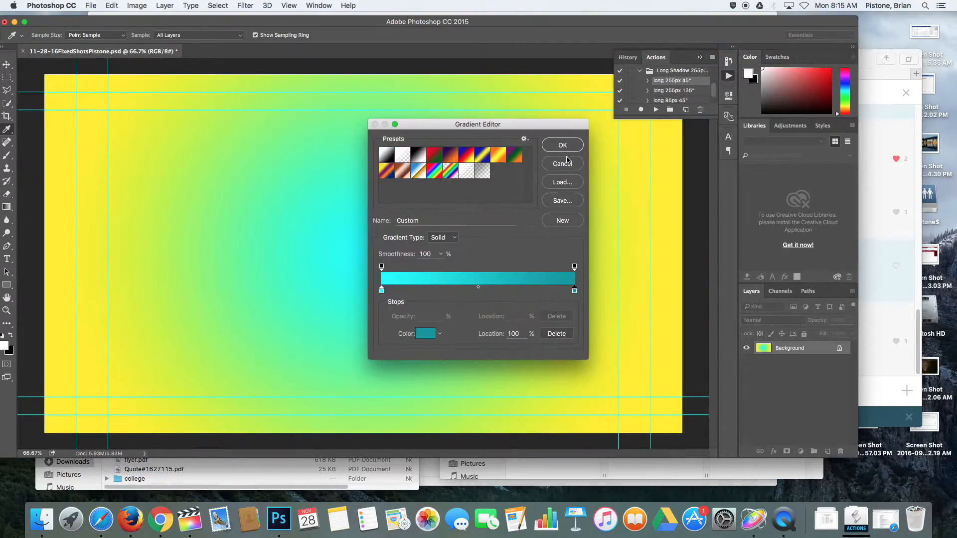
pyautogui.click(562, 145)
pyautogui.moveTo(381, 243); pyautogui.dragTo(638, 318)
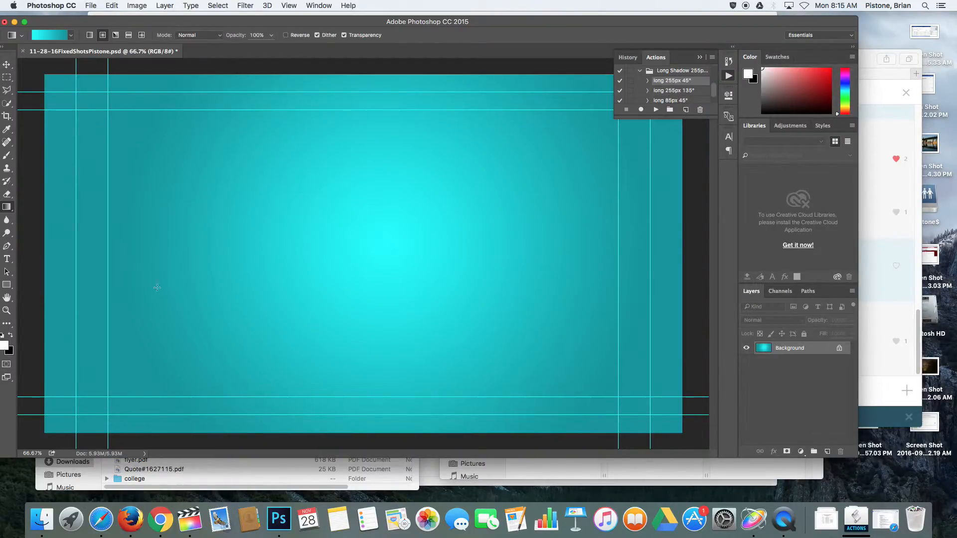
# Start a horizontal text layer in the upper-left area of the canvas
pyautogui.click(7, 260)
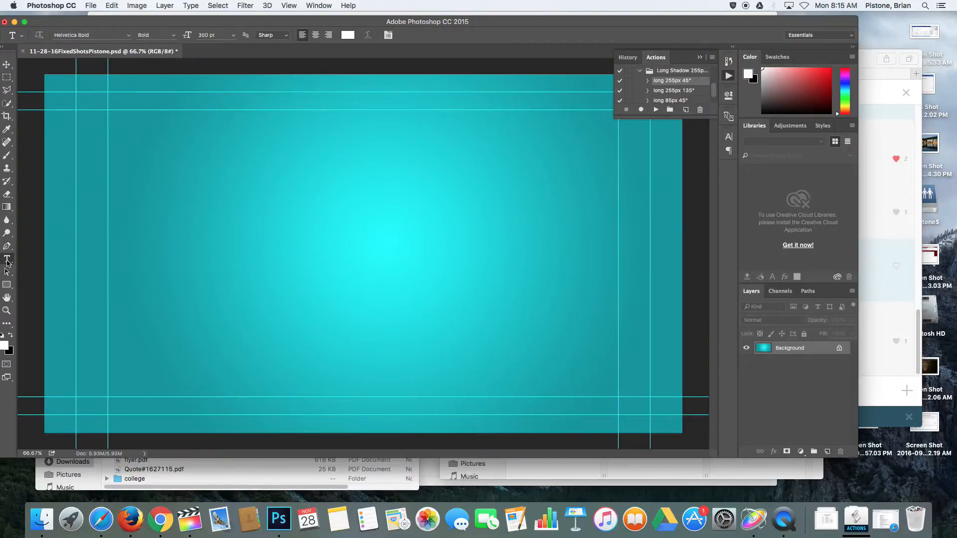
pyautogui.click(213, 179)
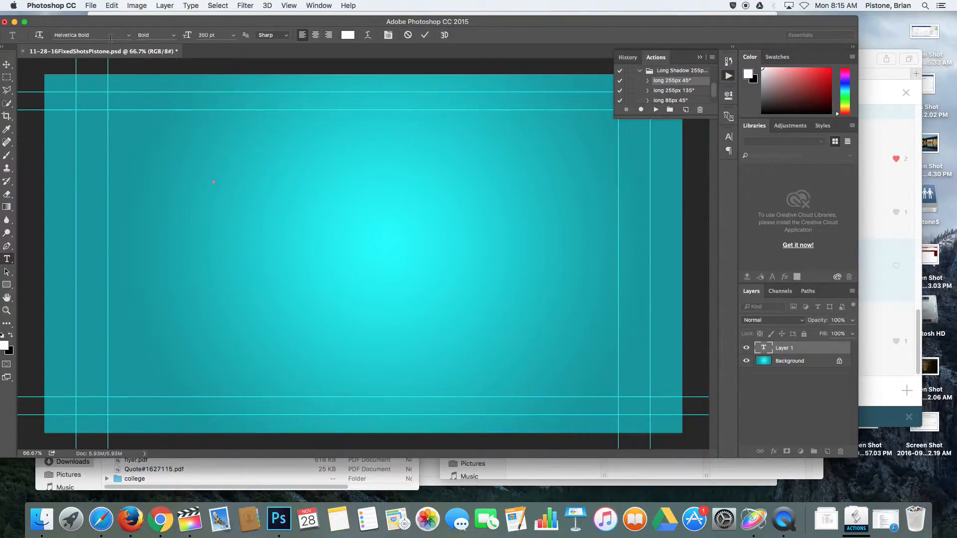
# Set the text font to Georgia in the Bold style
pyautogui.click(95, 36)
pyautogui.click(129, 36)
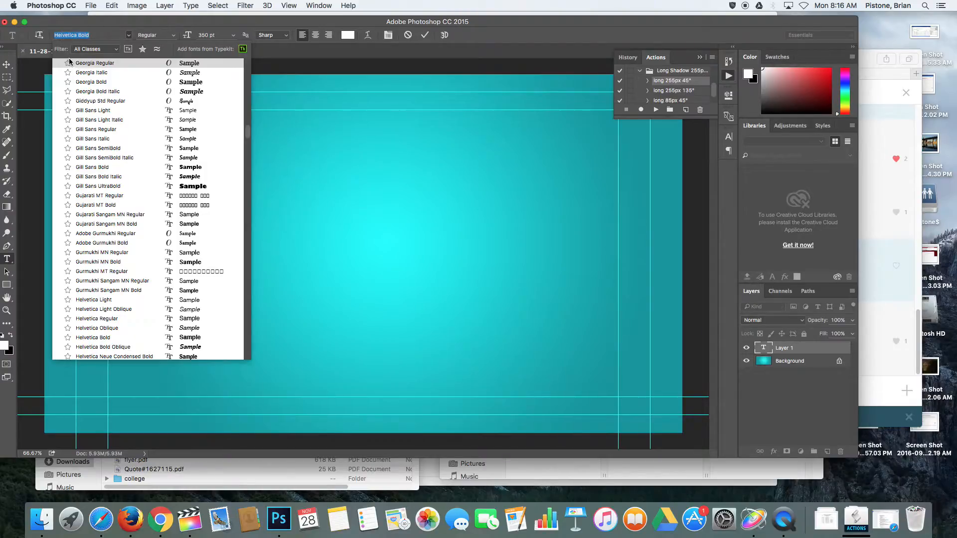
pyautogui.click(99, 34)
pyautogui.press('Return')
pyautogui.click(156, 36)
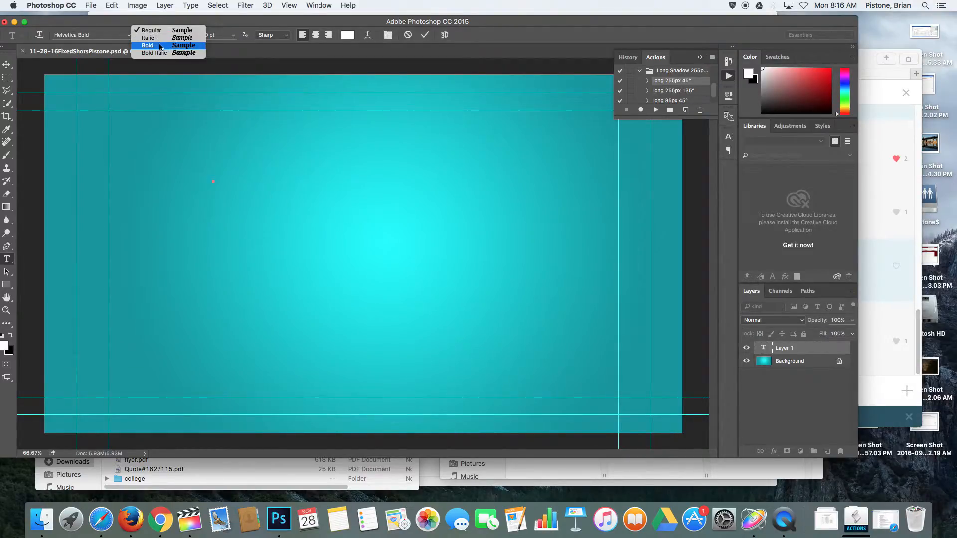
pyautogui.click(149, 46)
# Set the text font to Helvetica Bold
pyautogui.click(219, 35)
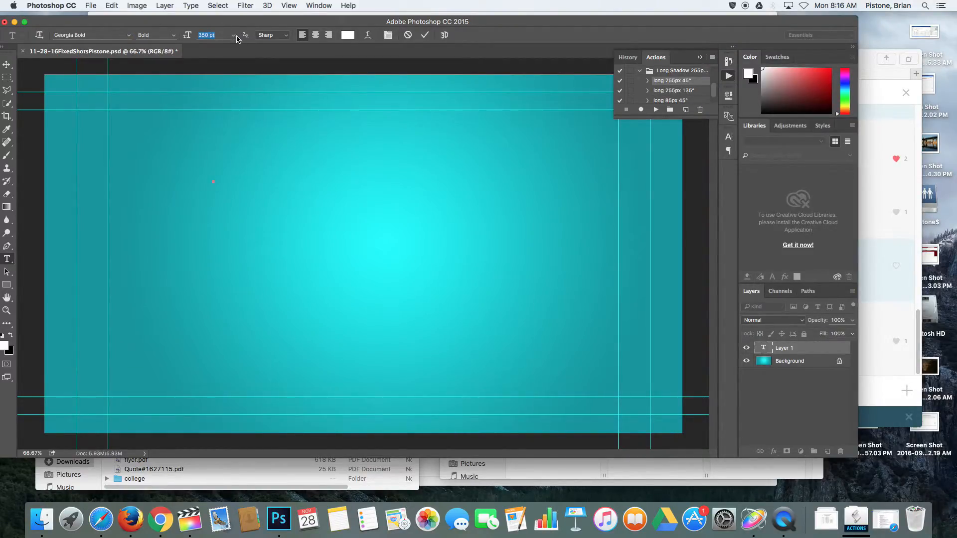
pyautogui.click(75, 35)
pyautogui.click(127, 36)
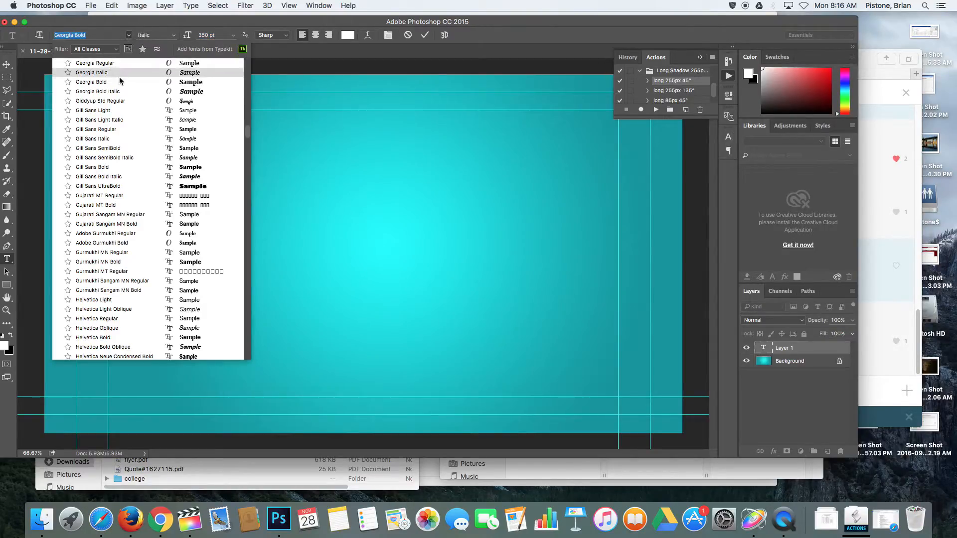
pyautogui.click(113, 337)
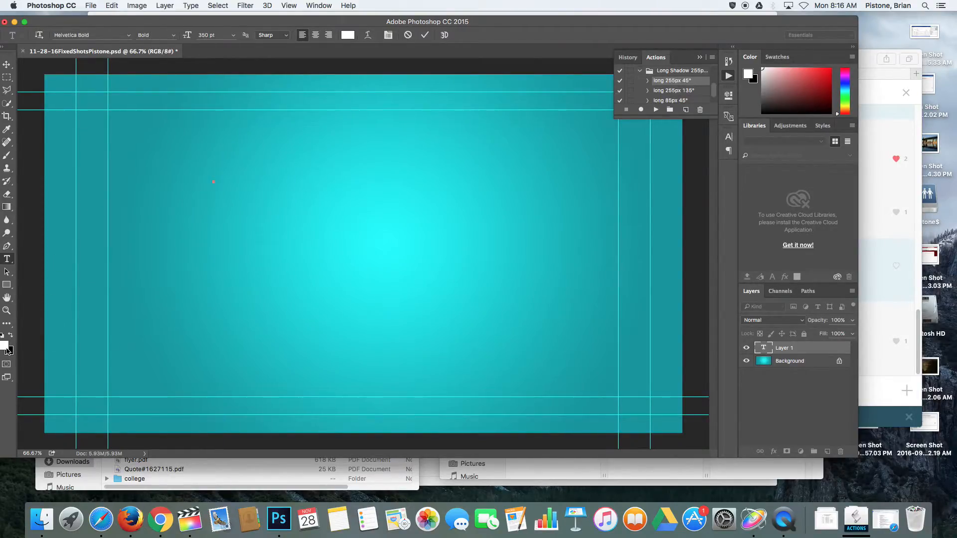
# Set the text color to pure white, #ffffff
pyautogui.click(348, 35)
pyautogui.moveTo(360, 176); pyautogui.dragTo(337, 156)
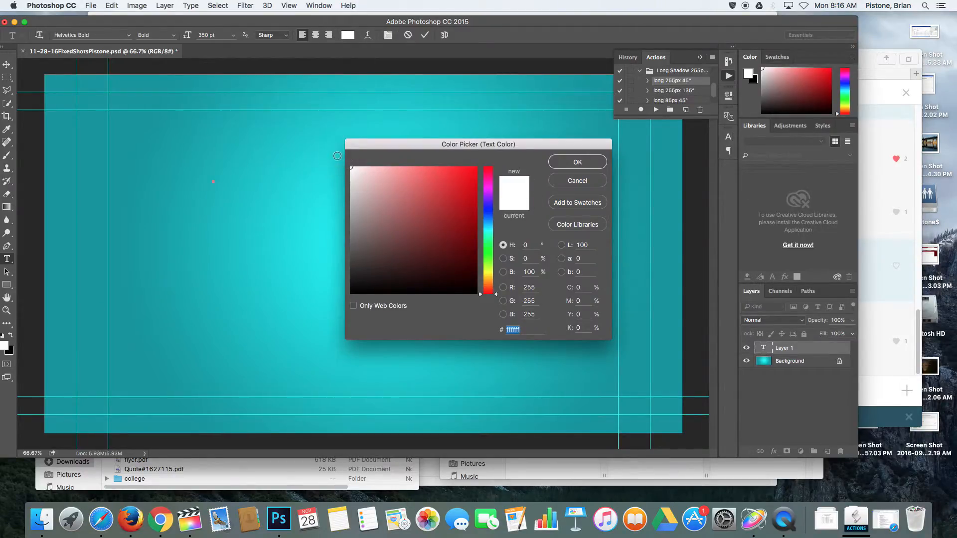
pyautogui.click(592, 162)
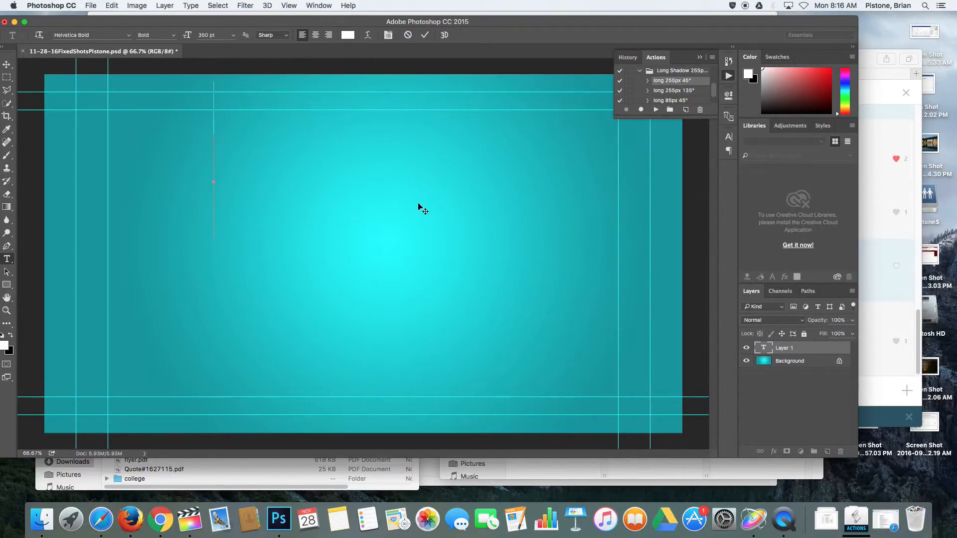
# Enter Fixed Shots as the title text and shift it left so it fits across the upper canvas
pyautogui.write('FI')
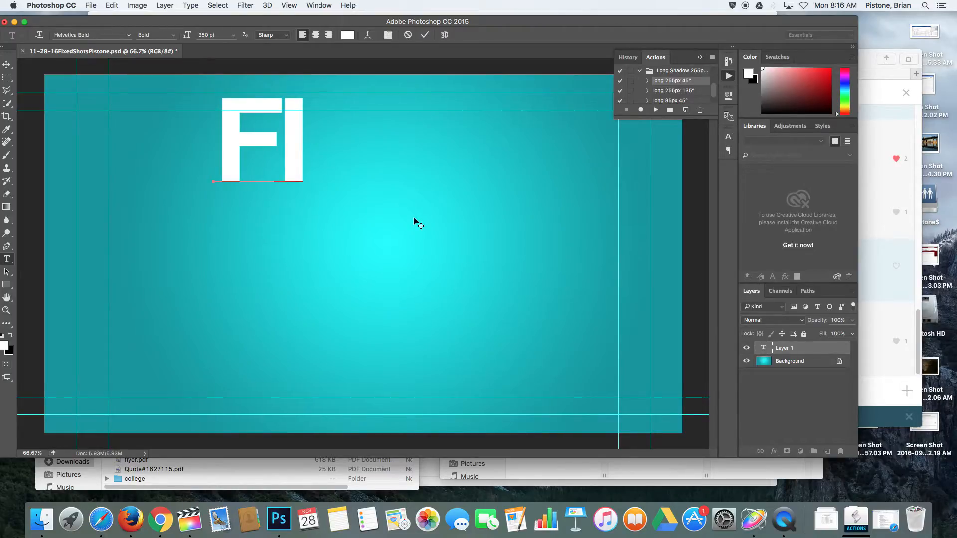
pyautogui.press('BackSpace')
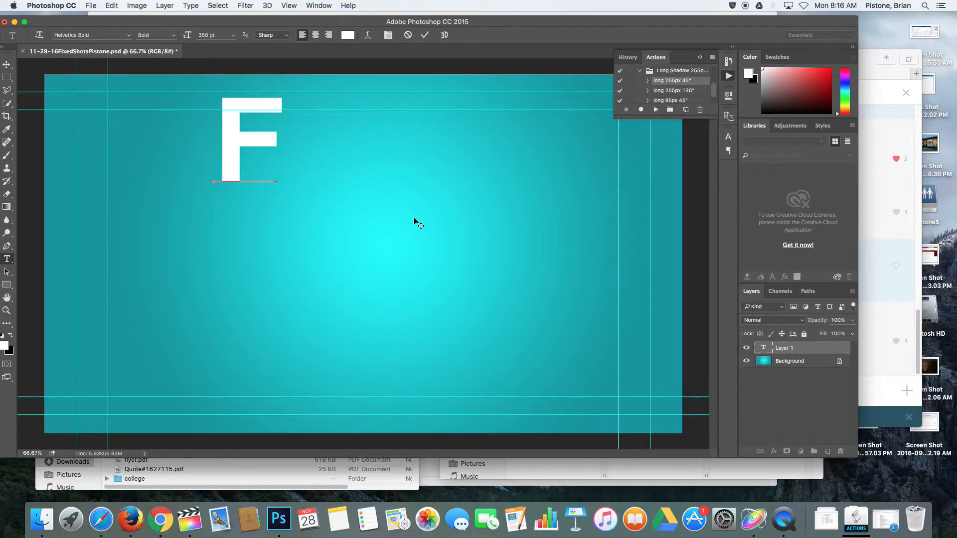
pyautogui.write('ixed')
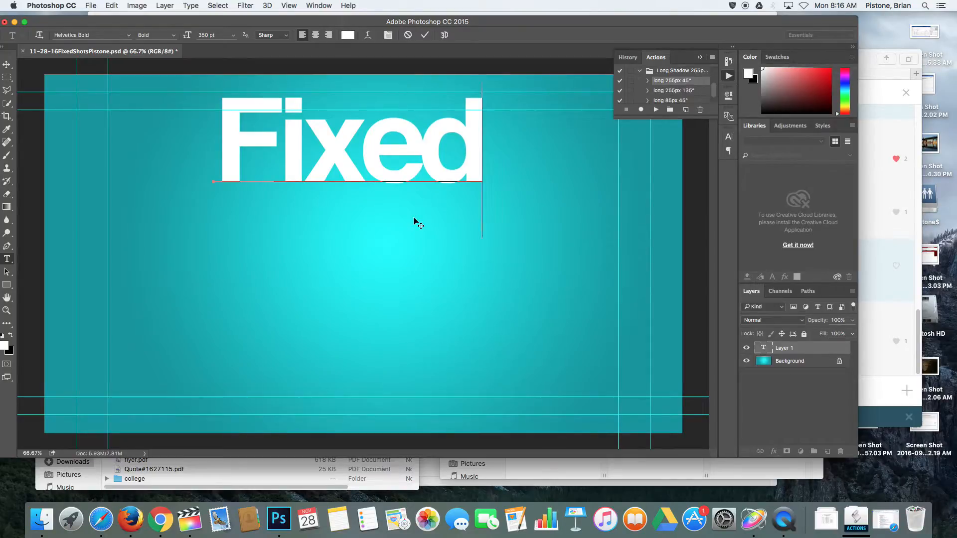
pyautogui.write(' Sho')
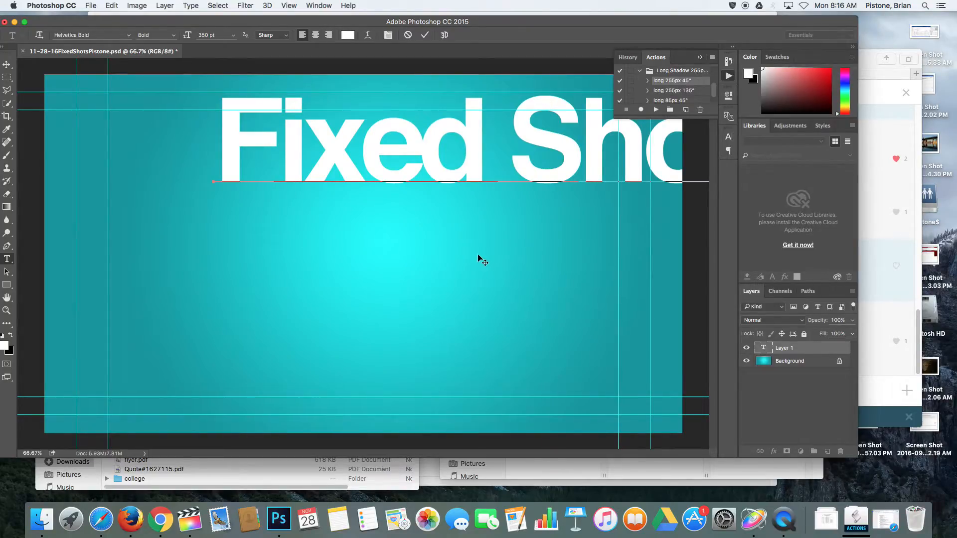
pyautogui.moveTo(478, 259); pyautogui.dragTo(334, 263)
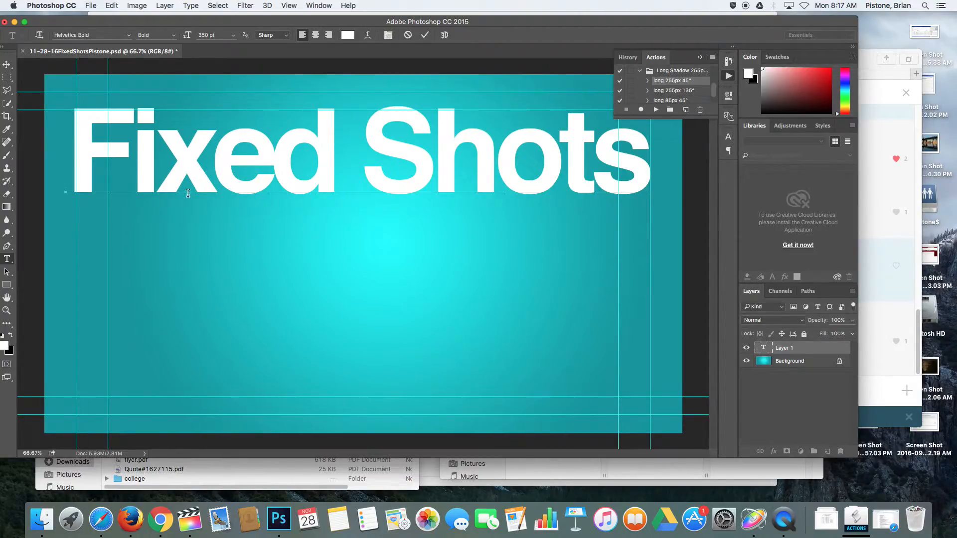
# Try the Fixed Shots text at 320 pt, settle on 300 pt, and position it inside the inner guides near the canvas's upper edge
pyautogui.click(207, 35)
pyautogui.write('3')
pyautogui.press('Return')
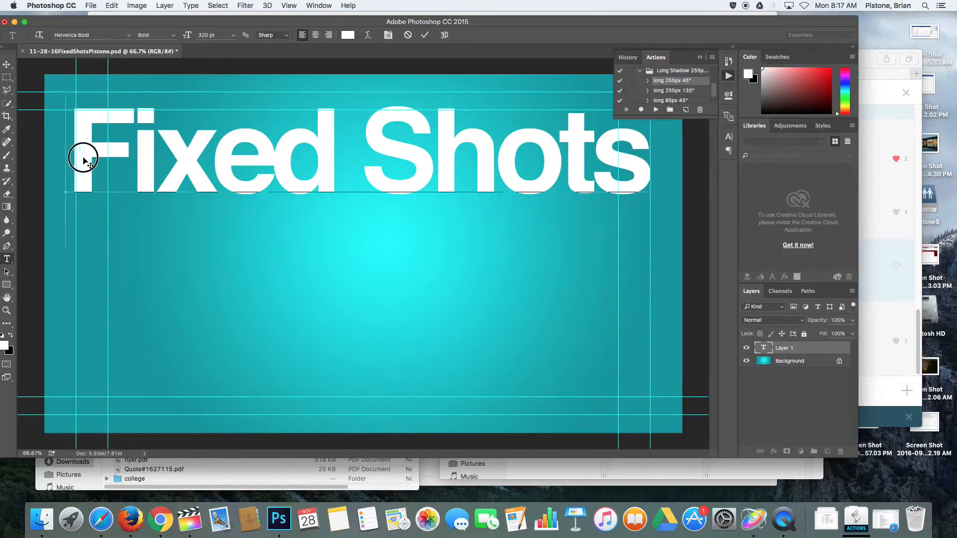
pyautogui.moveTo(84, 155); pyautogui.dragTo(696, 205)
pyautogui.click(209, 35)
pyautogui.write('320')
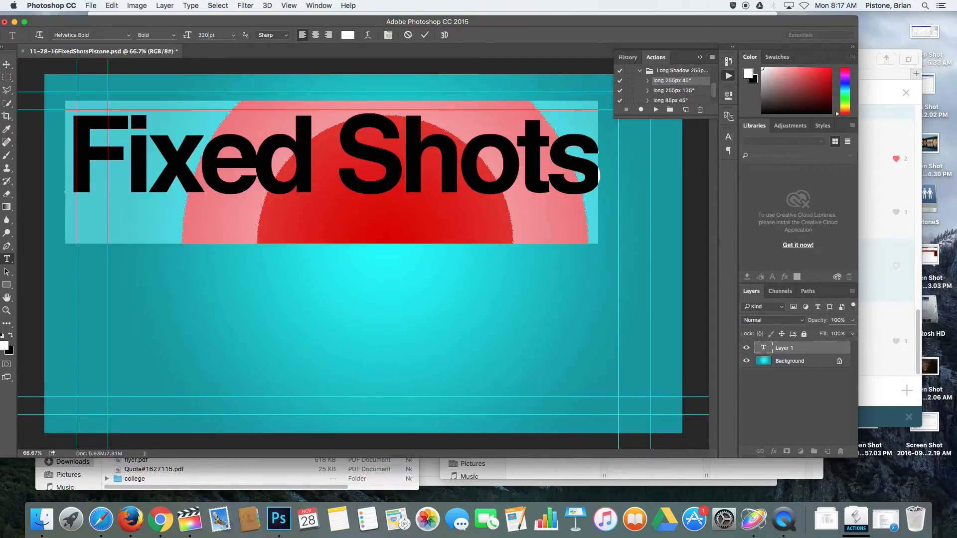
pyautogui.moveTo(355, 290); pyautogui.dragTo(376, 291)
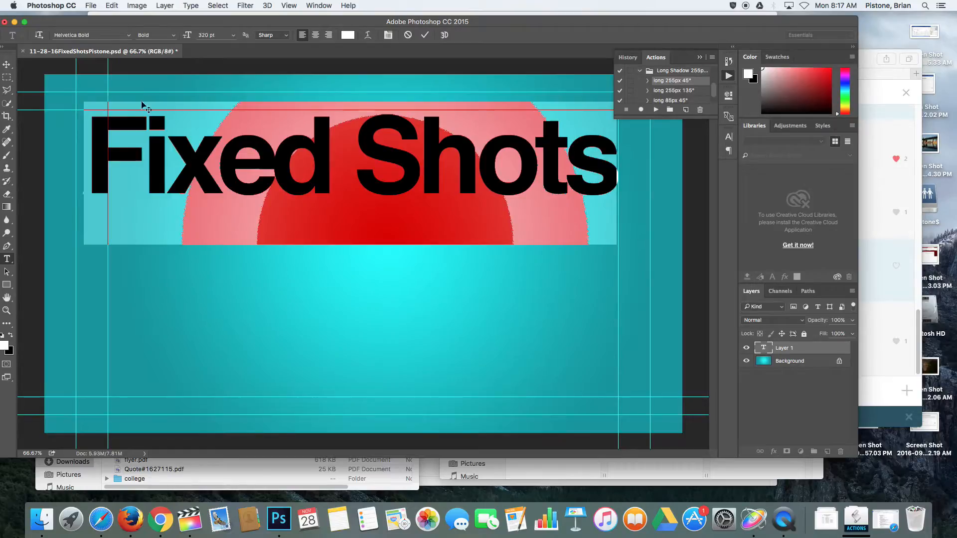
pyautogui.click(208, 35)
pyautogui.write('300')
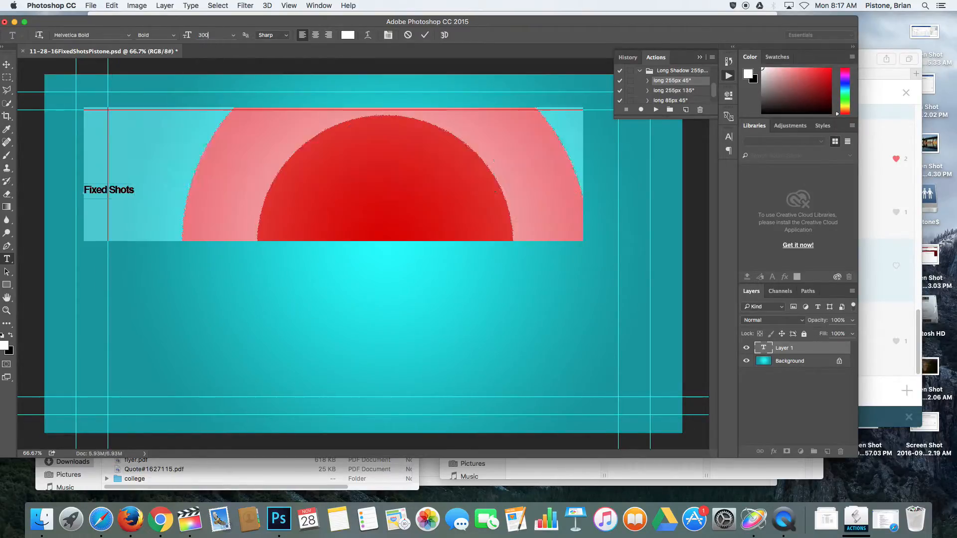
pyautogui.moveTo(291, 299); pyautogui.dragTo(324, 323)
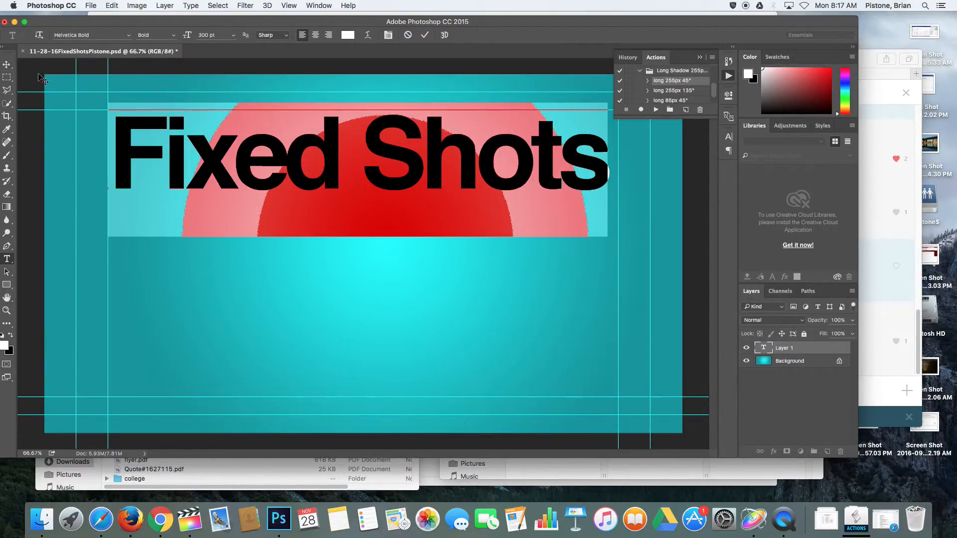
# Hide the guides and other extras, show them again, and look over the list of extras that can be shown
pyautogui.click(326, 6)
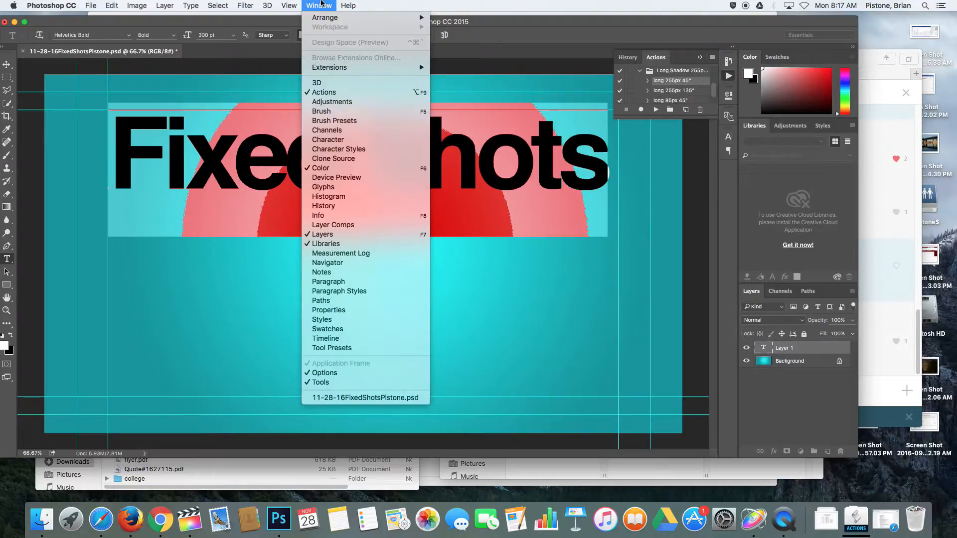
pyautogui.moveTo(292, 4)
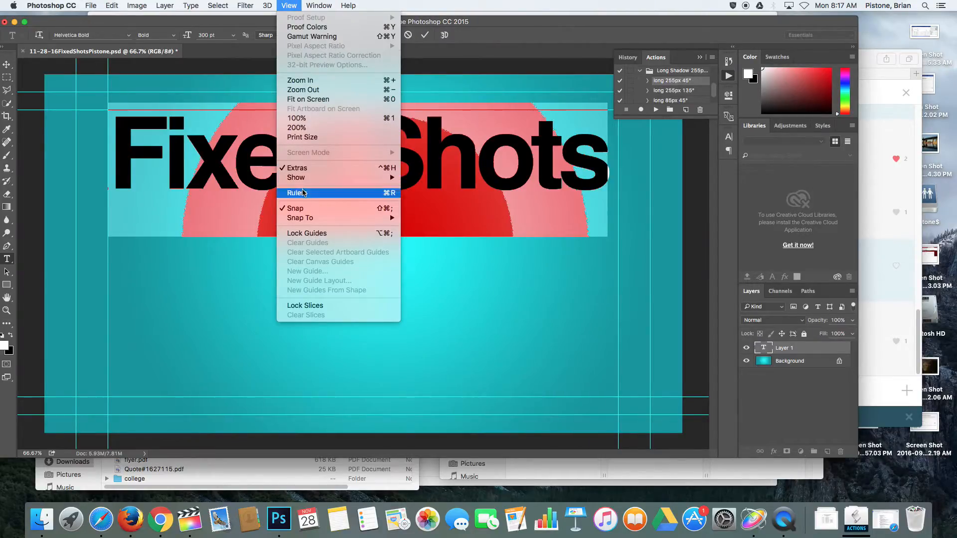
pyautogui.click(312, 168)
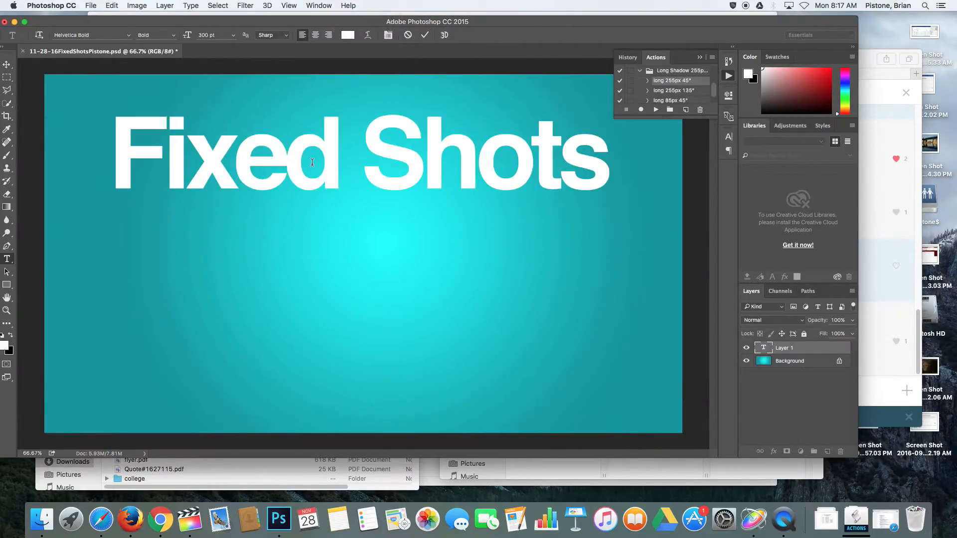
pyautogui.click(289, 5)
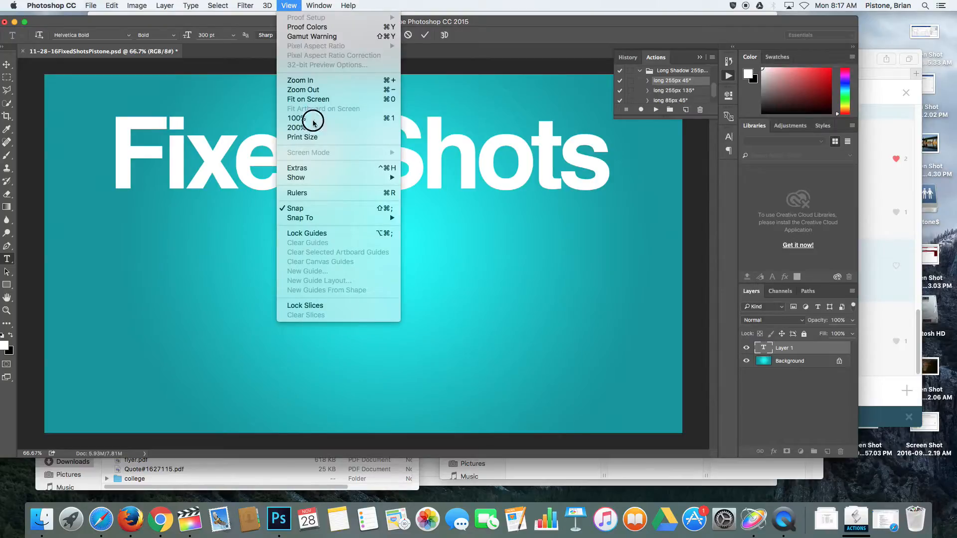
pyautogui.click(312, 168)
pyautogui.click(292, 5)
pyautogui.moveTo(327, 176)
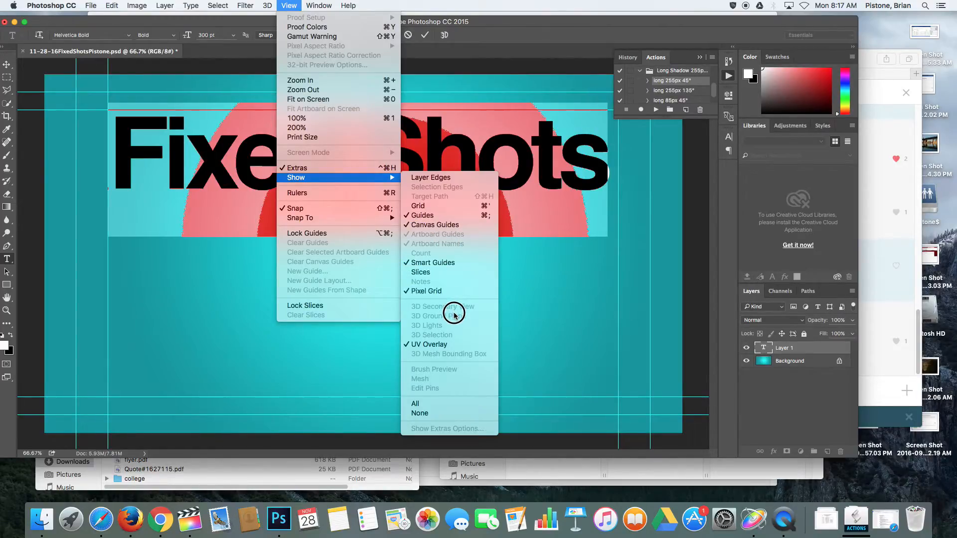
pyautogui.click(588, 302)
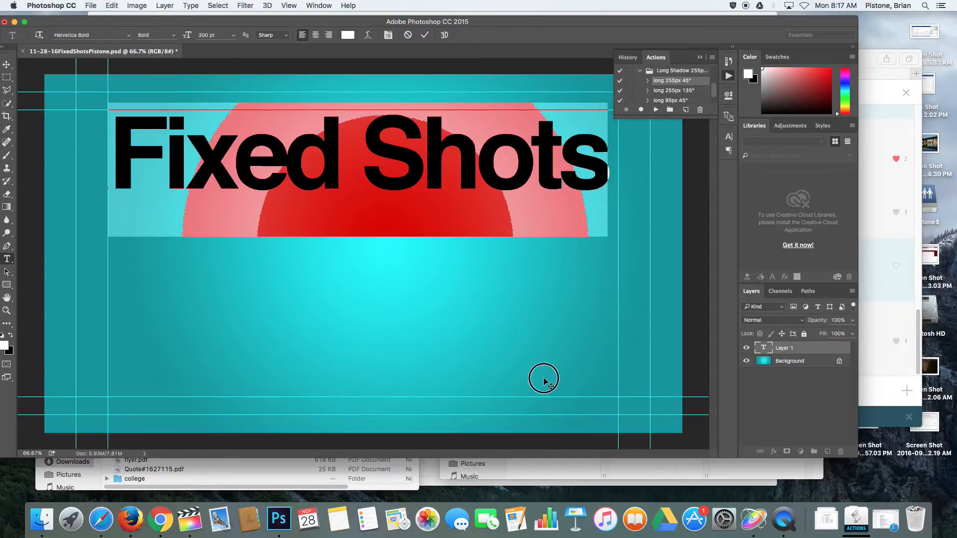
# Add a second text line with the author's full name below Fixed Shots
pyautogui.click(614, 208)
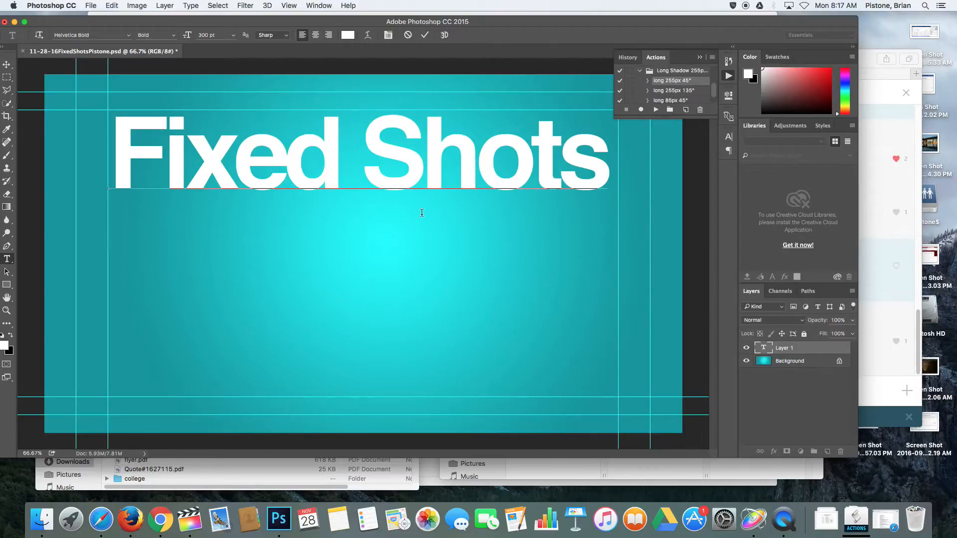
pyautogui.press('Return')
pyautogui.write('B')
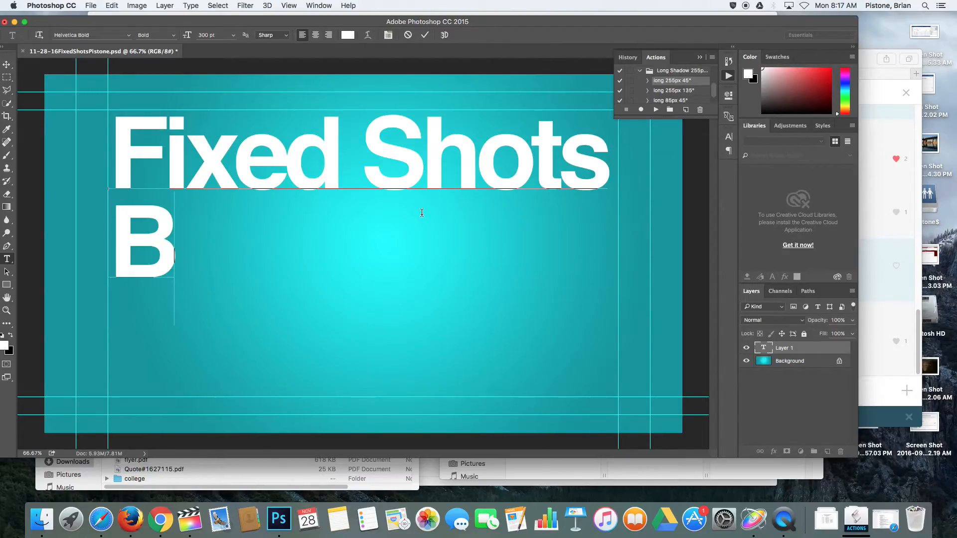
pyautogui.write('rian Pistone')
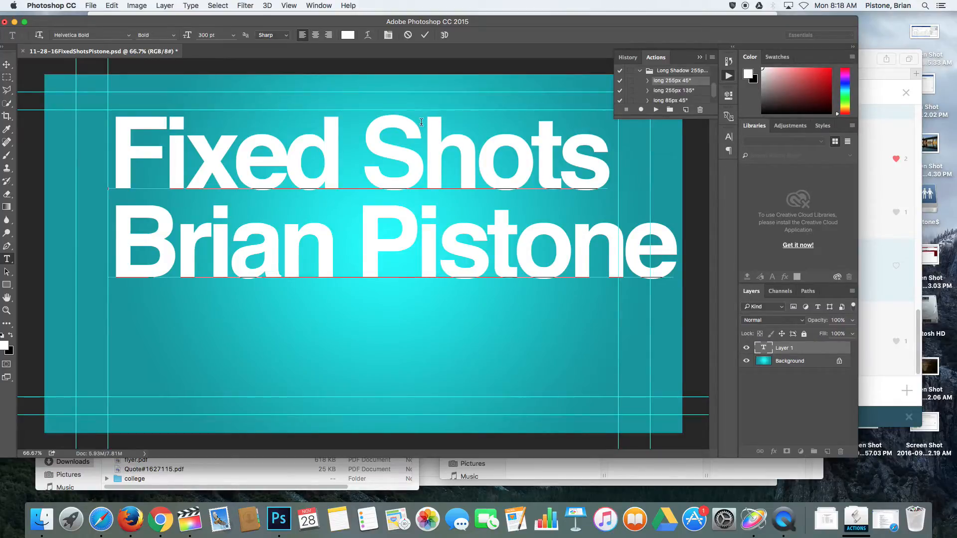
# Finish editing the two-line text and move its layer slightly down with the Move tool
pyautogui.click(114, 139)
pyautogui.moveTo(113, 138); pyautogui.dragTo(719, 395)
pyautogui.click(102, 148)
pyautogui.click(7, 65)
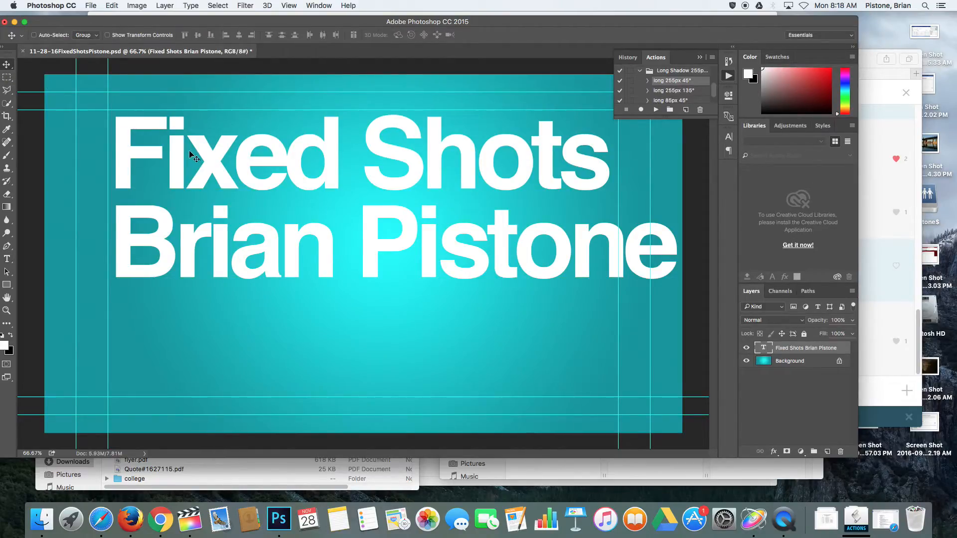
pyautogui.moveTo(222, 180); pyautogui.dragTo(222, 203)
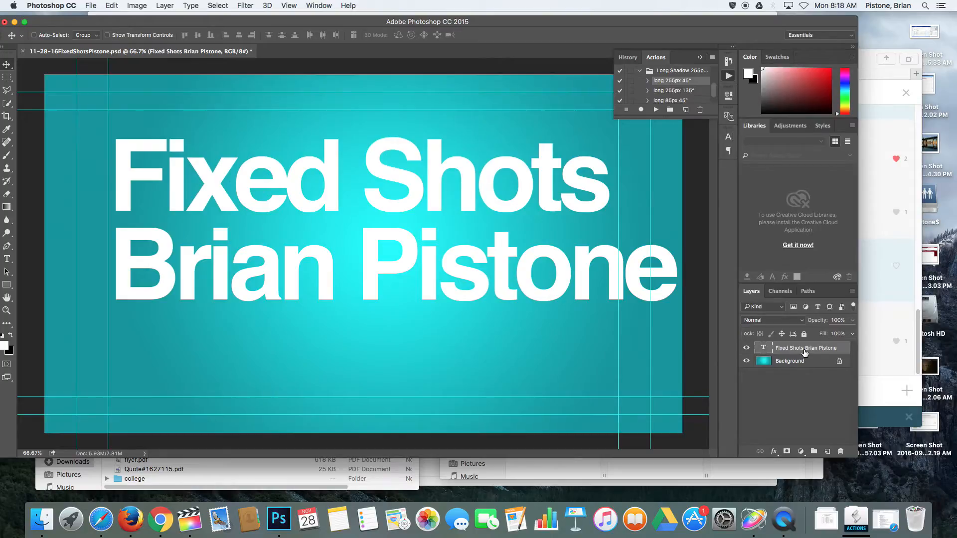
# Try to move the locked Background, and convert it into a regular layer with the default settings
pyautogui.click(788, 361)
pyautogui.moveTo(600, 348); pyautogui.dragTo(472, 394)
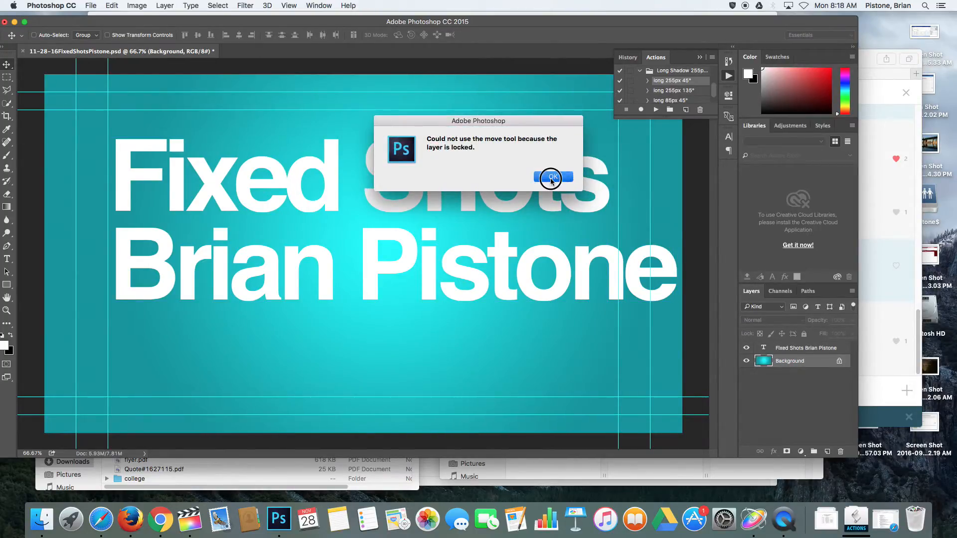
pyautogui.click(552, 177)
pyautogui.doubleClick(812, 361)
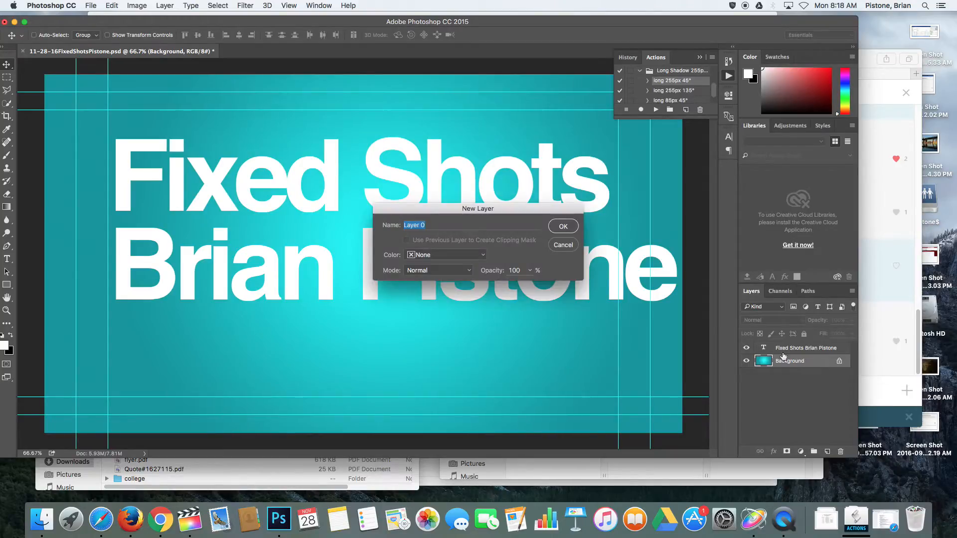
pyautogui.click(555, 227)
# Try moving the gradient layer down and left, undo it, and switch History back and forth between the Move and Make Layer states
pyautogui.moveTo(612, 338); pyautogui.dragTo(508, 433)
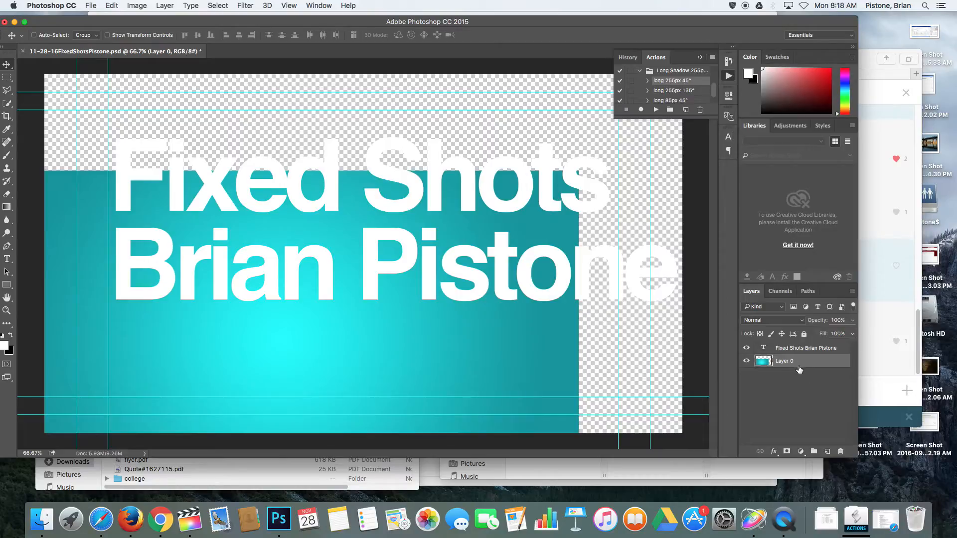
pyautogui.press('super+z')
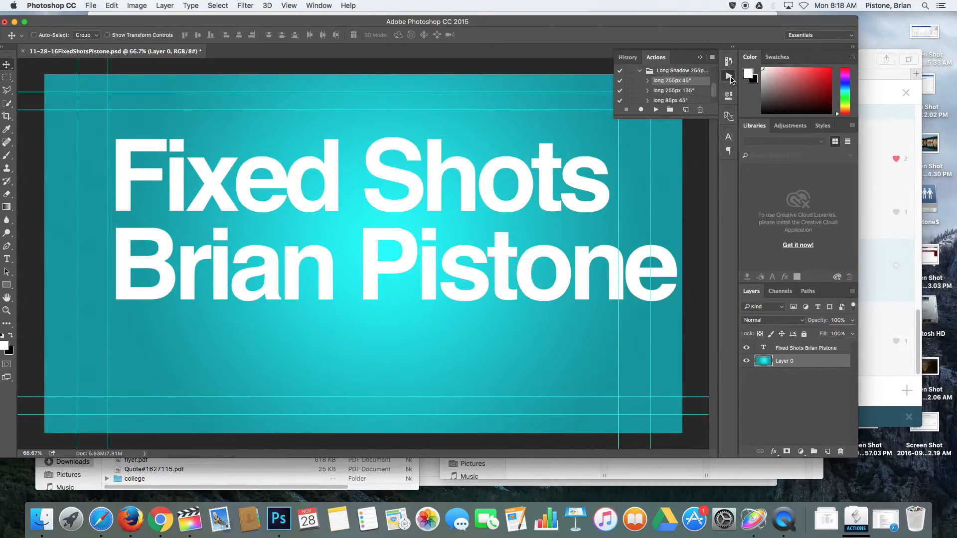
pyautogui.click(628, 57)
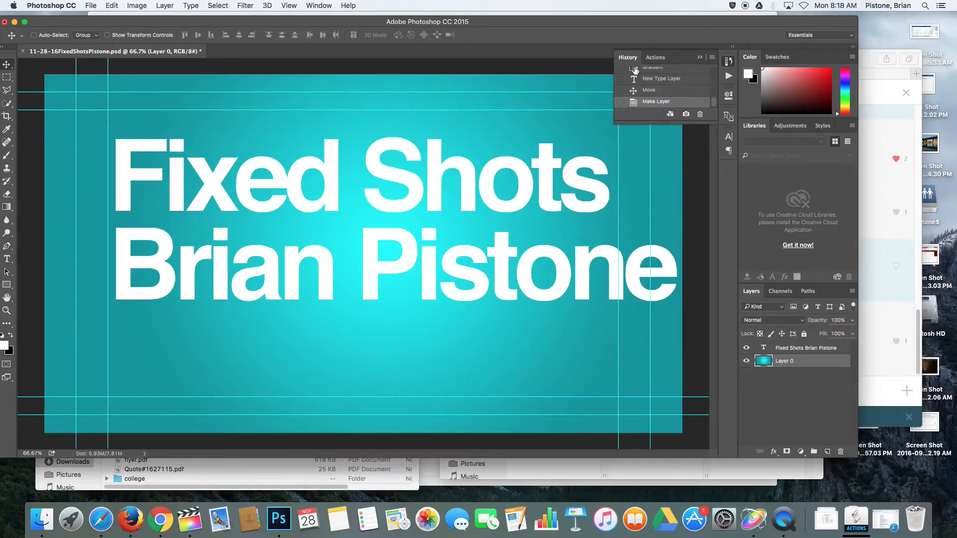
pyautogui.click(654, 90)
pyautogui.click(652, 101)
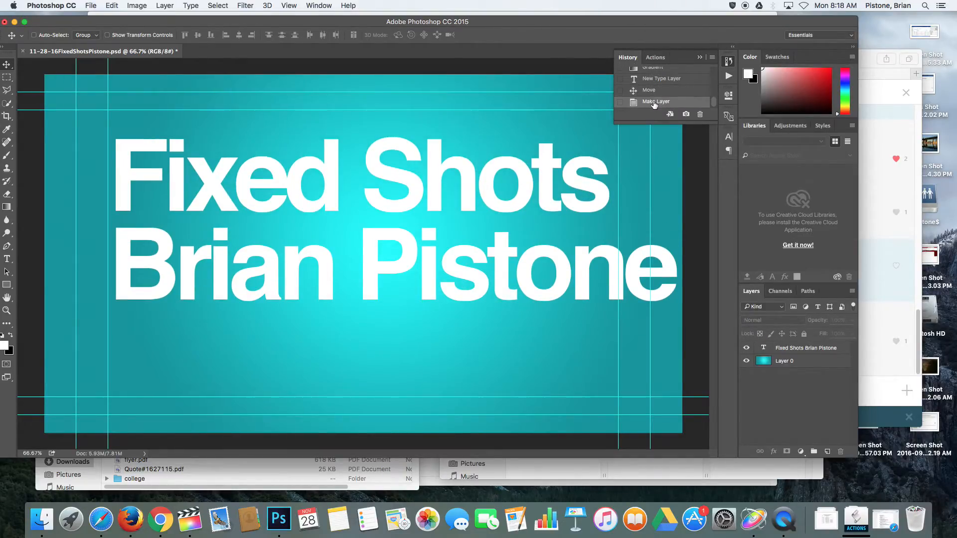
pyautogui.click(650, 92)
pyautogui.click(654, 103)
pyautogui.click(657, 91)
pyautogui.click(655, 102)
# Show the character settings and adjust the two-line text layer's leading, ending at 235.01 pt
pyautogui.click(319, 6)
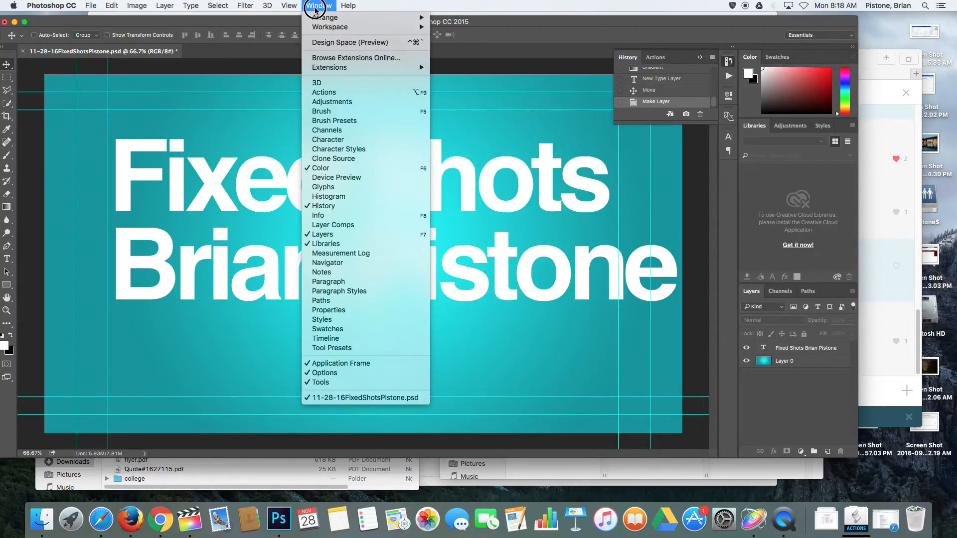
pyautogui.click(329, 141)
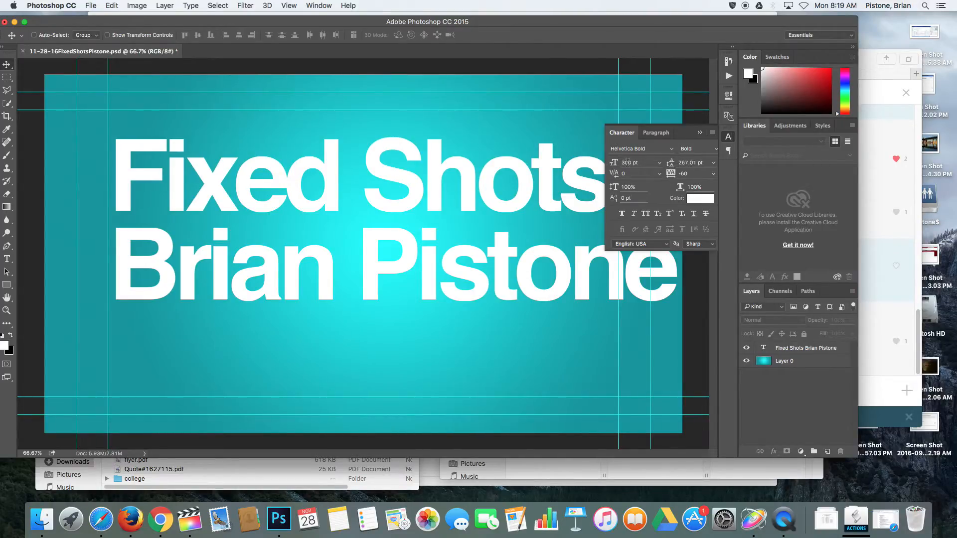
pyautogui.moveTo(670, 162); pyautogui.dragTo(661, 168)
pyautogui.click(814, 351)
pyautogui.moveTo(671, 164); pyautogui.dragTo(738, 165)
pyautogui.moveTo(671, 163)
pyautogui.mouseDown()
pyautogui.moveTo(737, 165)
pyautogui.moveTo(674, 165)
pyautogui.mouseUp()
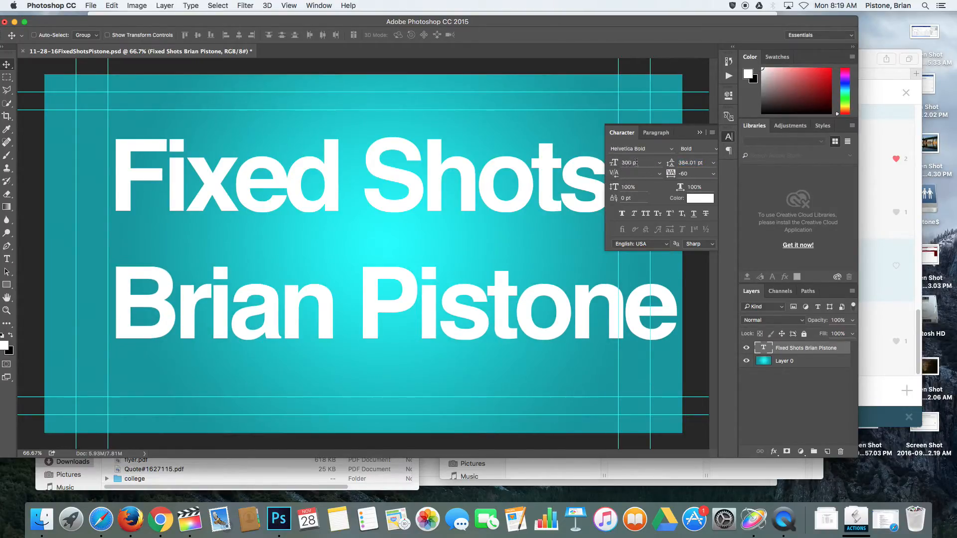
pyautogui.moveTo(671, 164); pyautogui.dragTo(643, 162)
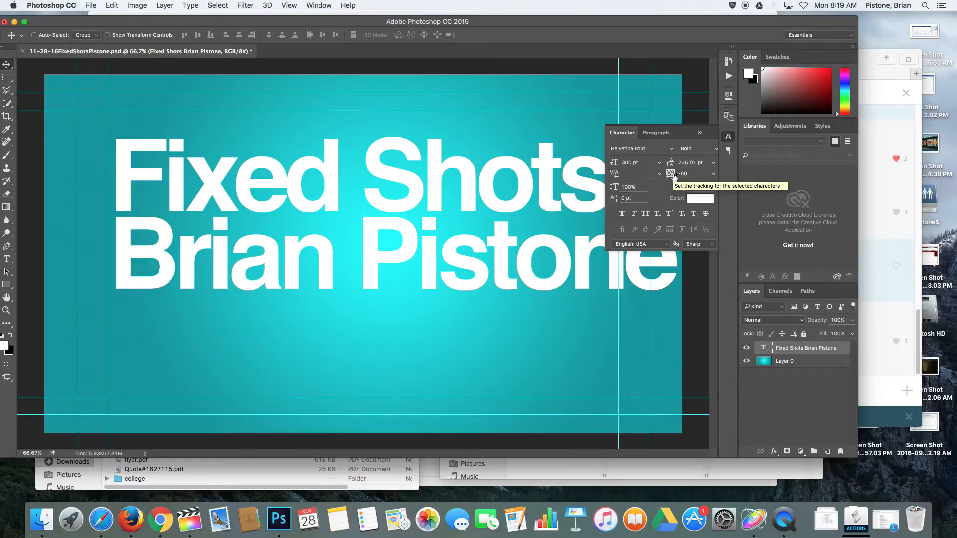
# Try a tracking of 0 on the two-line text layer and settle on -50
pyautogui.click(714, 173)
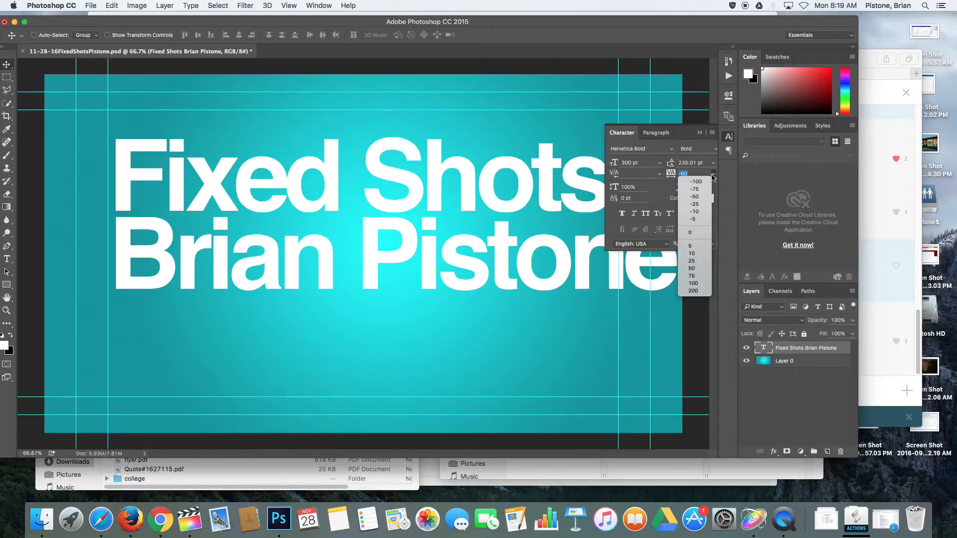
pyautogui.click(698, 232)
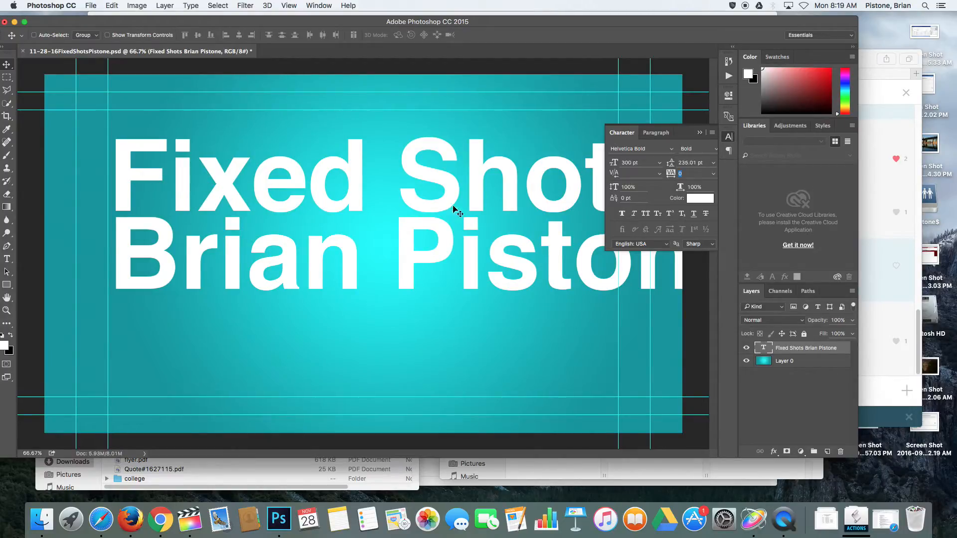
pyautogui.click(713, 174)
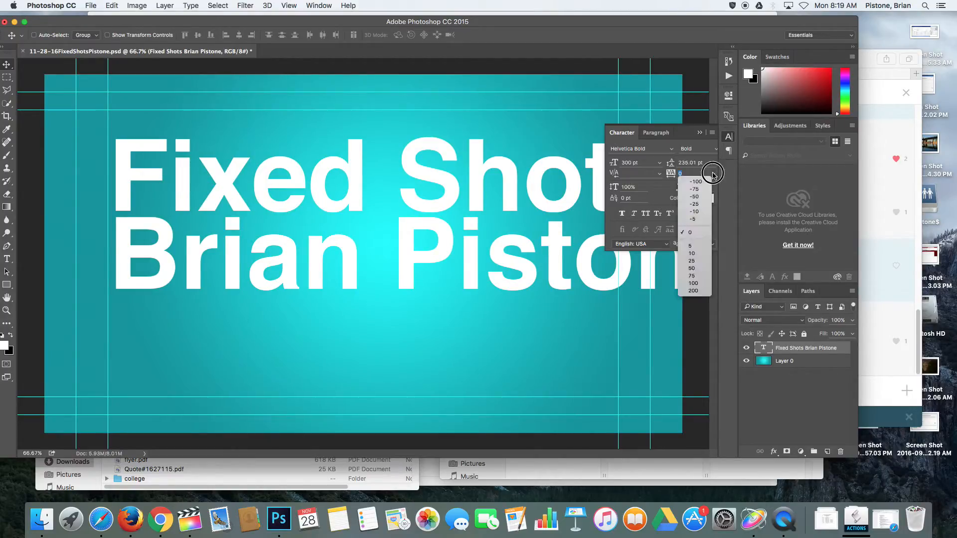
pyautogui.click(705, 201)
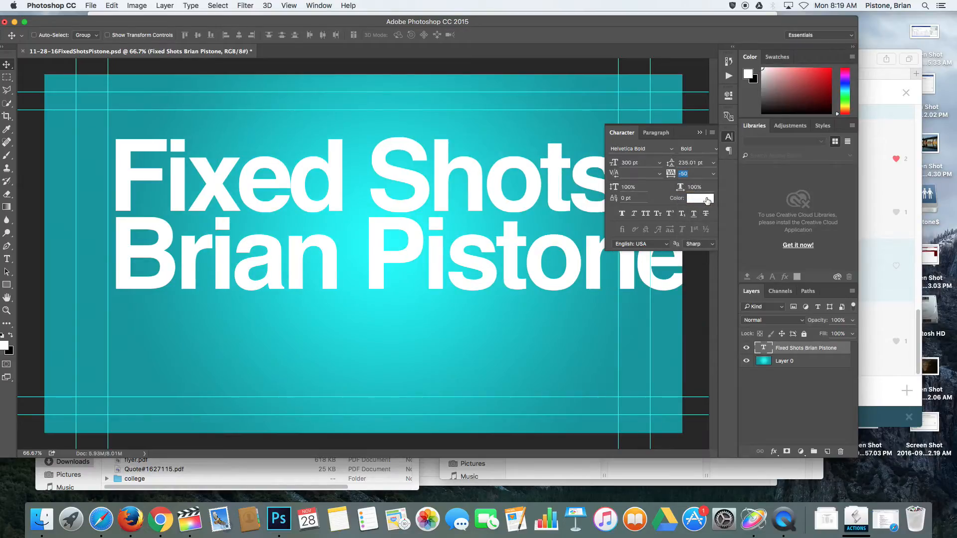
# Set the two-line text layer's tracking to -60
pyautogui.click(713, 173)
pyautogui.click(701, 195)
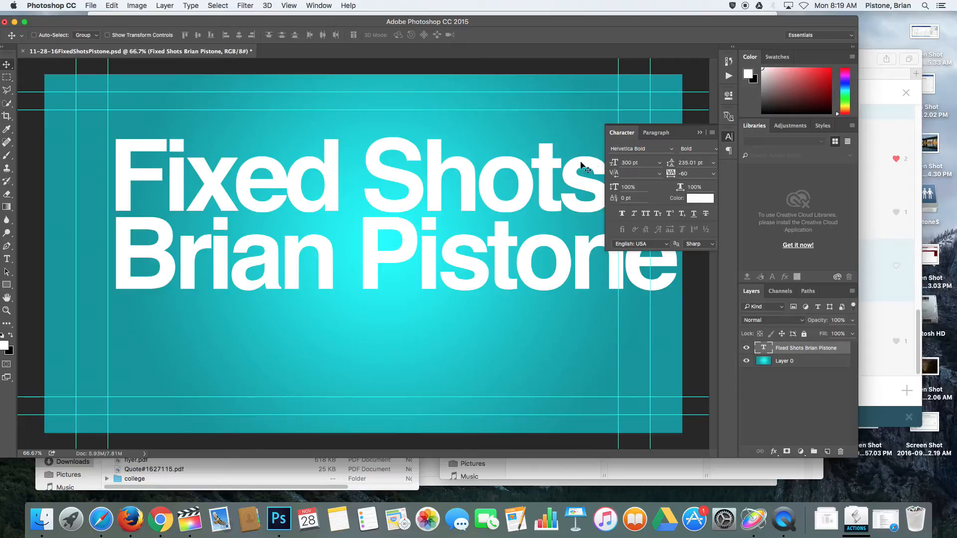
# Center-align the two-line text and move it to the middle of the canvas
pyautogui.click(657, 133)
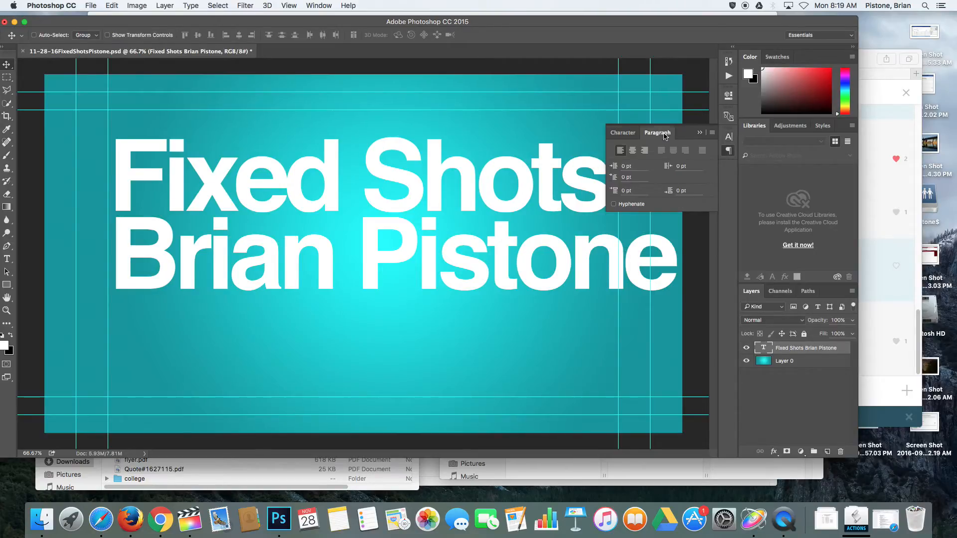
pyautogui.click(631, 151)
pyautogui.moveTo(310, 224); pyautogui.dragTo(513, 251)
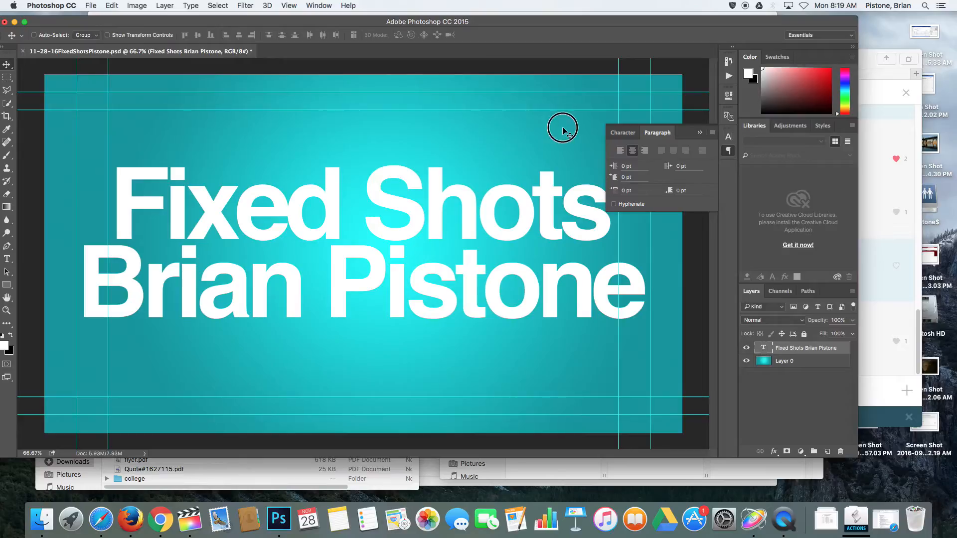
pyautogui.click(700, 132)
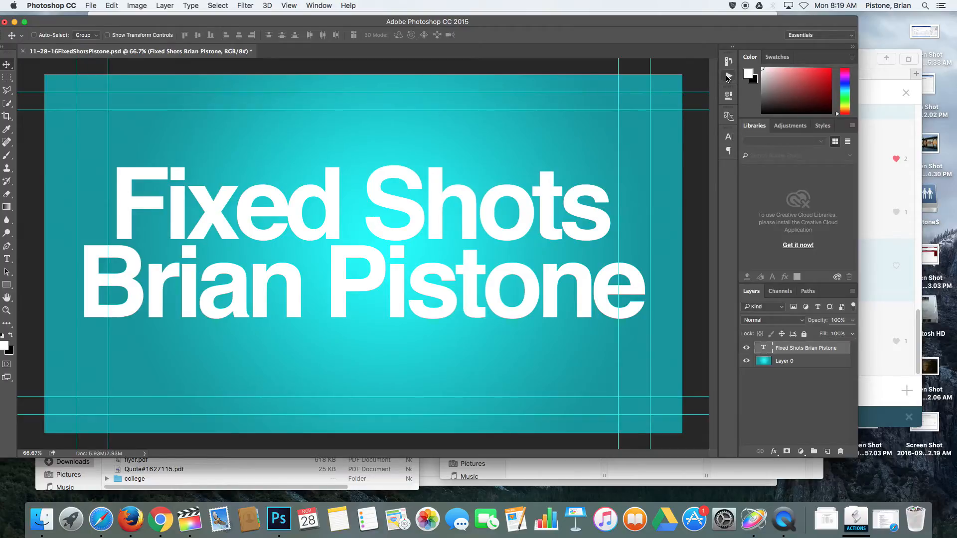
# Show the installed actions and select the Long Shadow 255px set
pyautogui.click(319, 5)
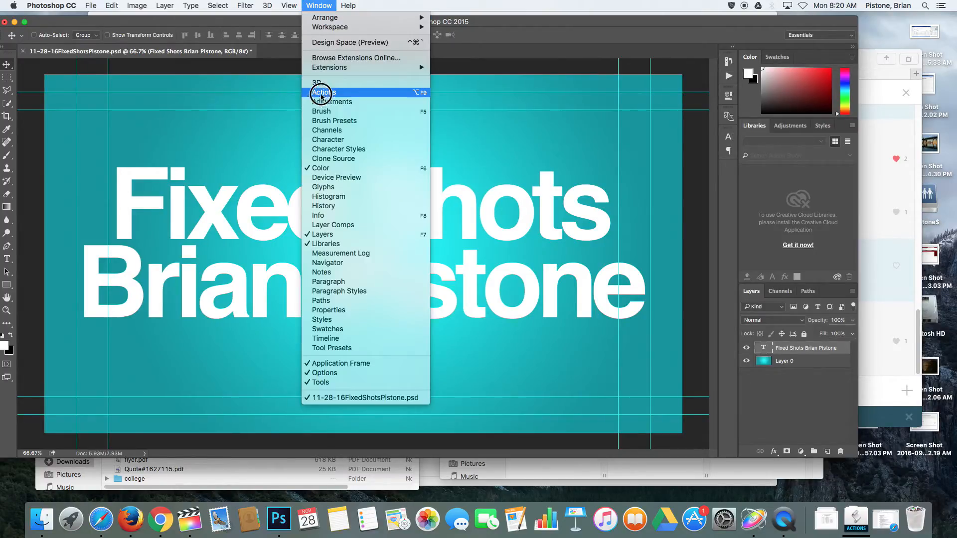
pyautogui.click(594, 138)
pyautogui.click(729, 76)
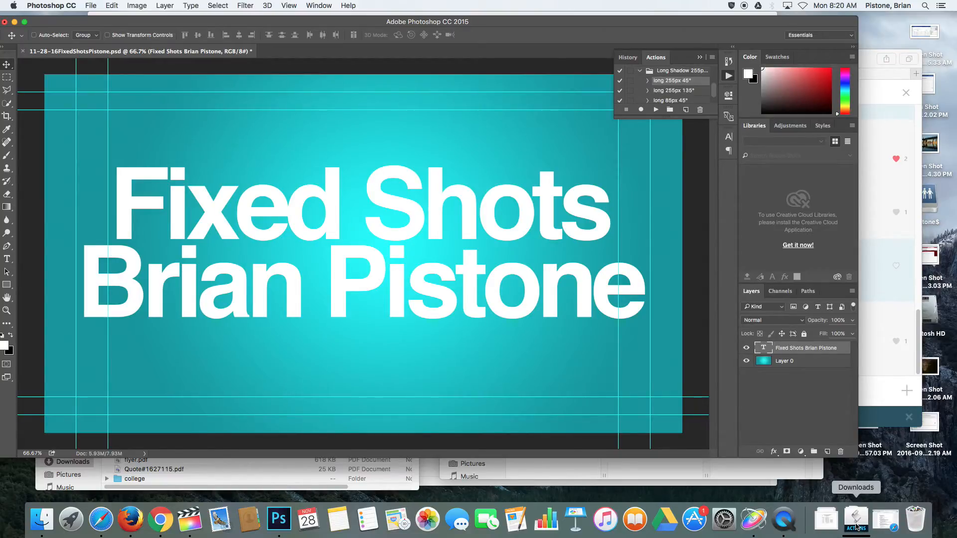
pyautogui.click(669, 72)
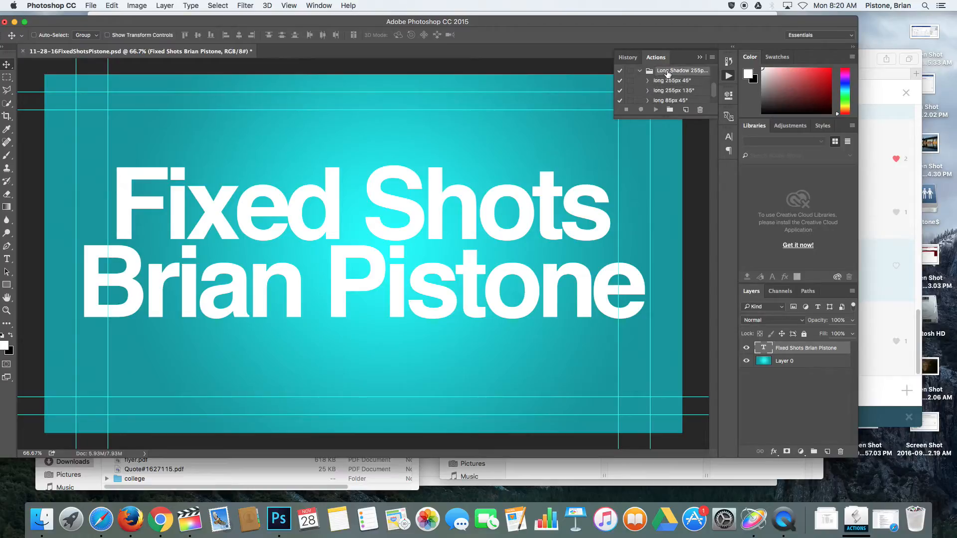
pyautogui.click(640, 71)
pyautogui.click(640, 98)
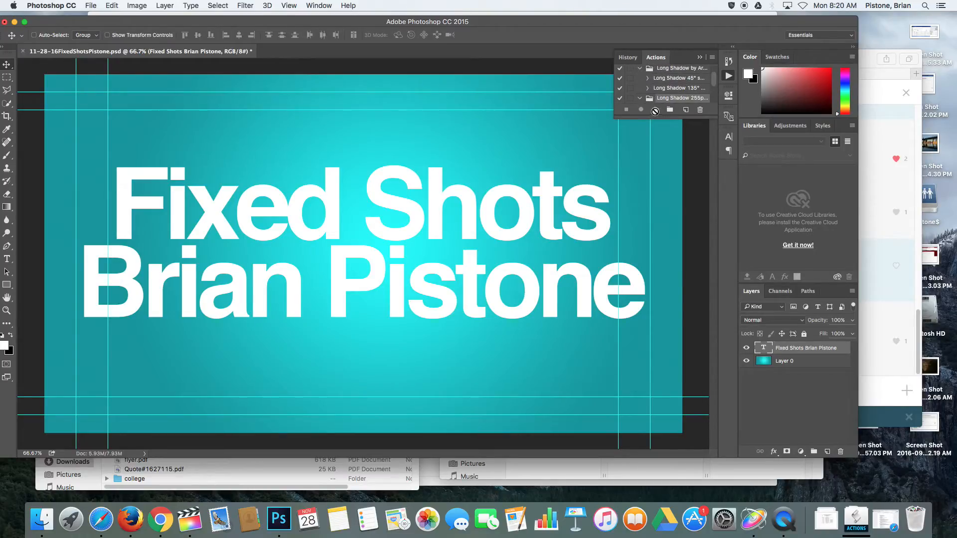
# Run the long 85px 45° shadow action on the two-line text layer
pyautogui.scroll(-3, 664, 96)
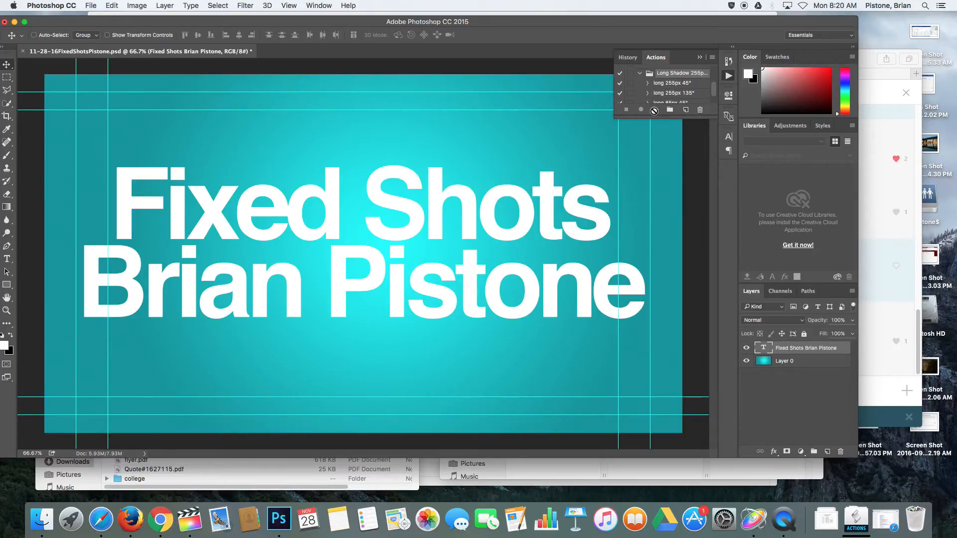
pyautogui.scroll(-1, 666, 90)
pyautogui.click(668, 81)
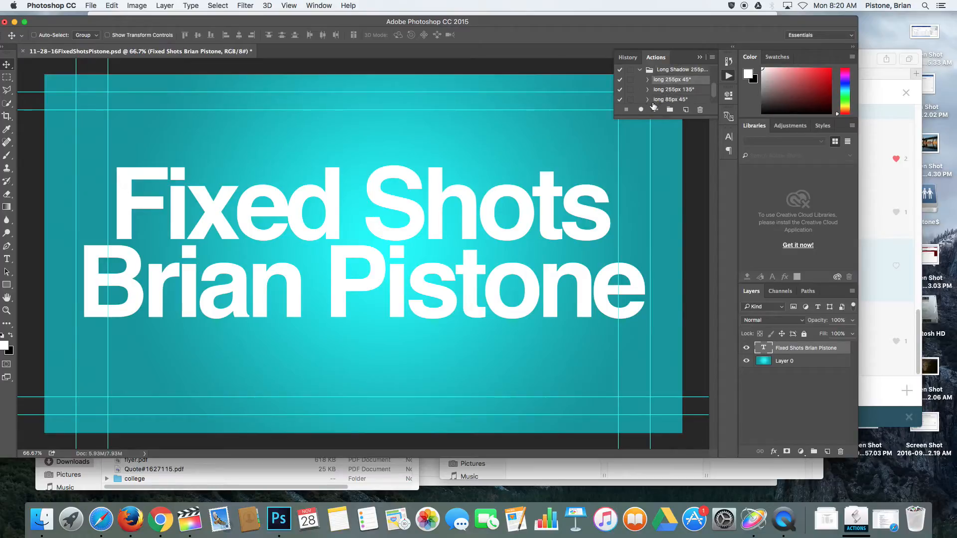
pyautogui.click(666, 100)
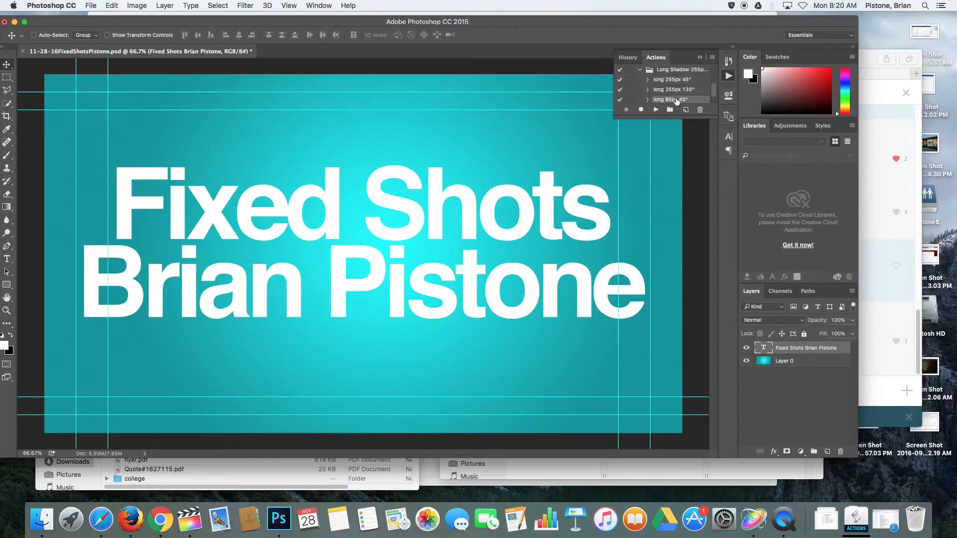
pyautogui.scroll(-1, 678, 100)
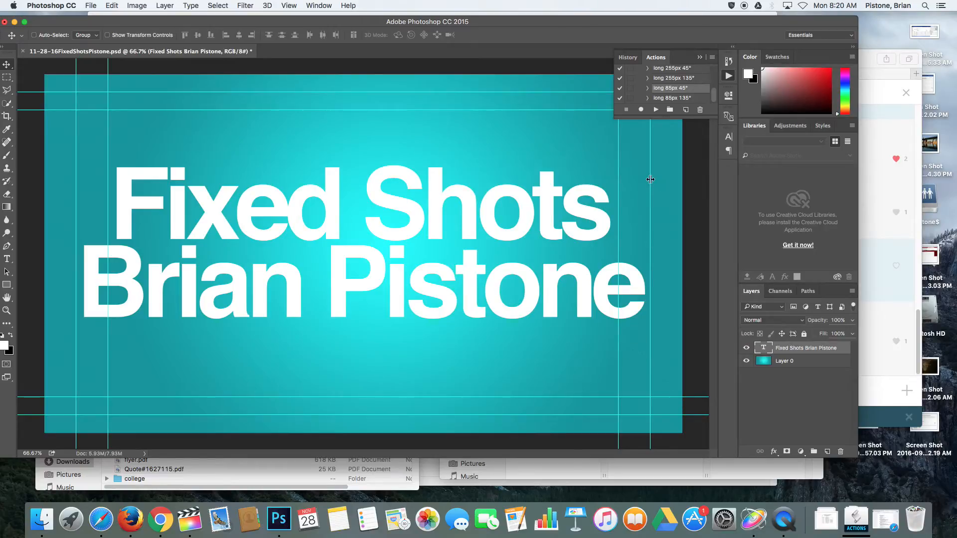
pyautogui.click(654, 109)
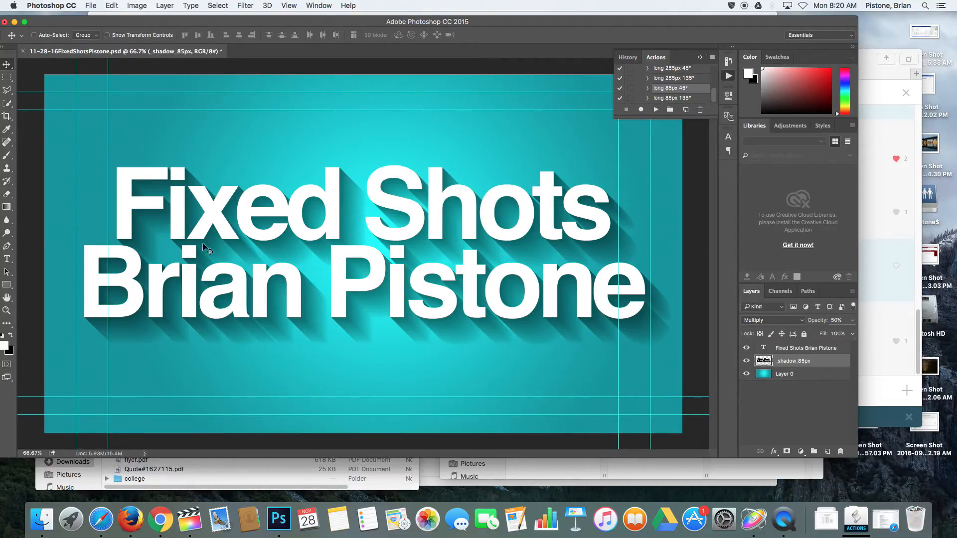
# Try moving the _shadow_85px layer down on its own, and return it to its place behind the text
pyautogui.click(792, 349)
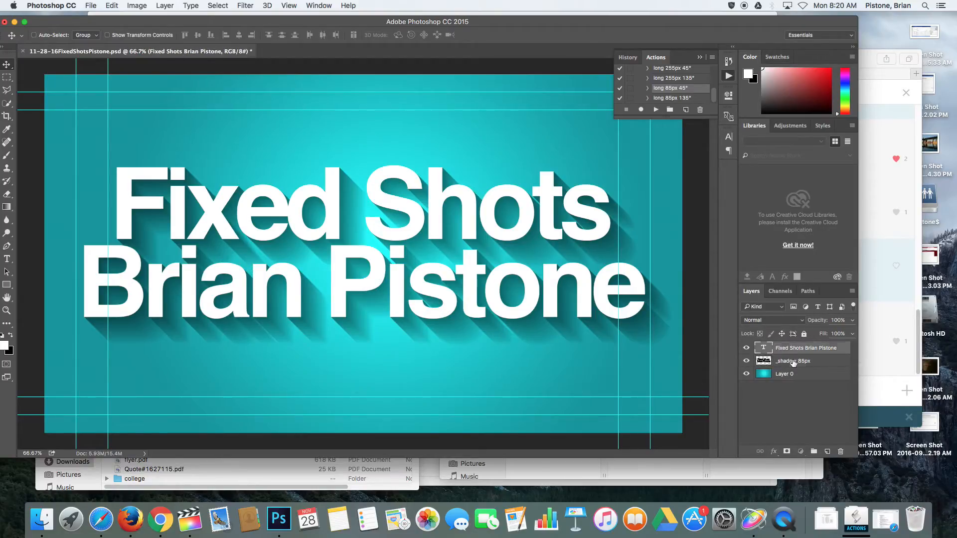
pyautogui.click(793, 363)
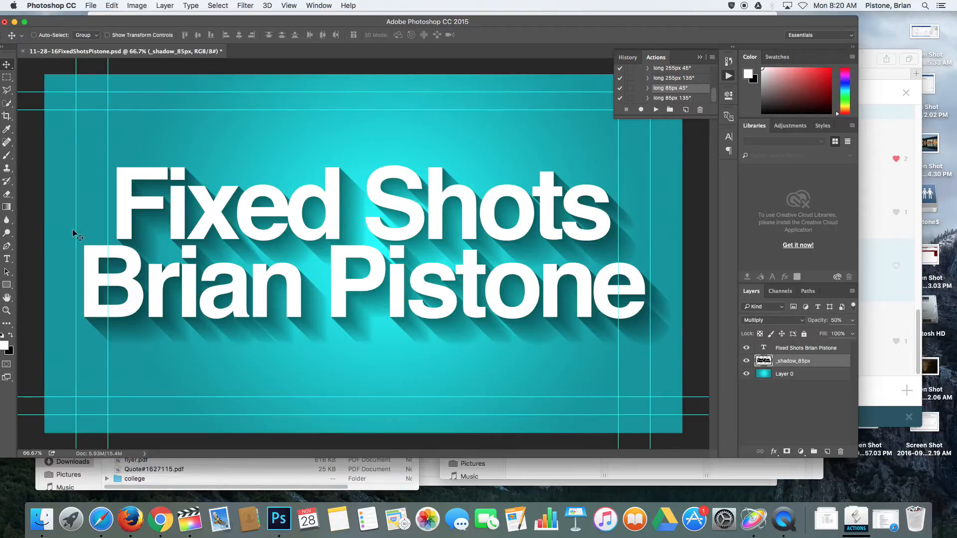
pyautogui.moveTo(252, 264); pyautogui.dragTo(249, 344)
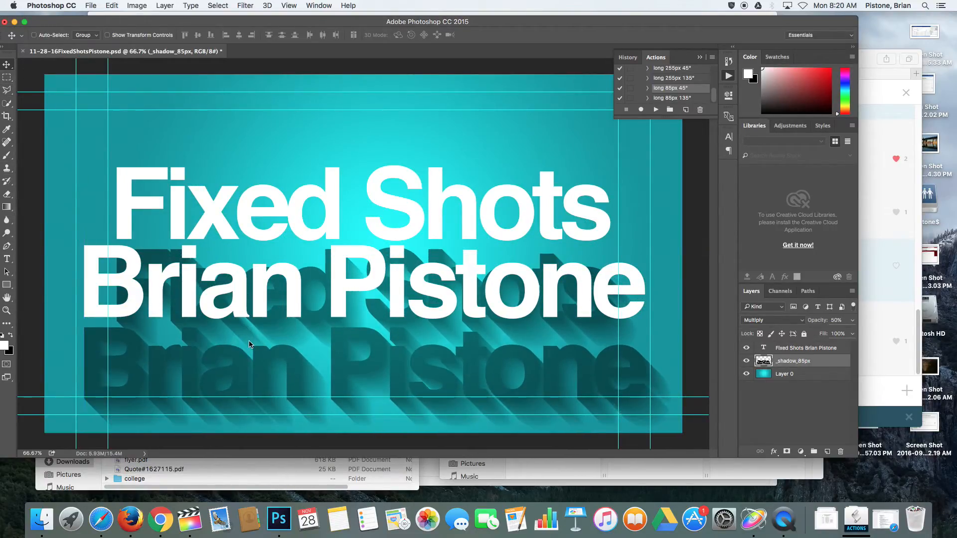
pyautogui.moveTo(315, 324); pyautogui.dragTo(347, 297)
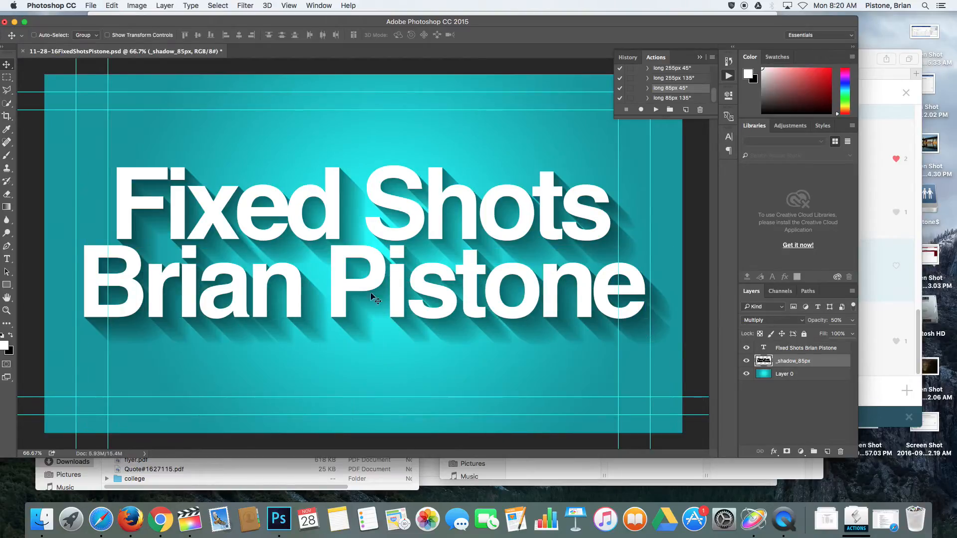
# Select the text layer and its shadow layer together and move both slightly up and to the right
pyautogui.click(801, 349)
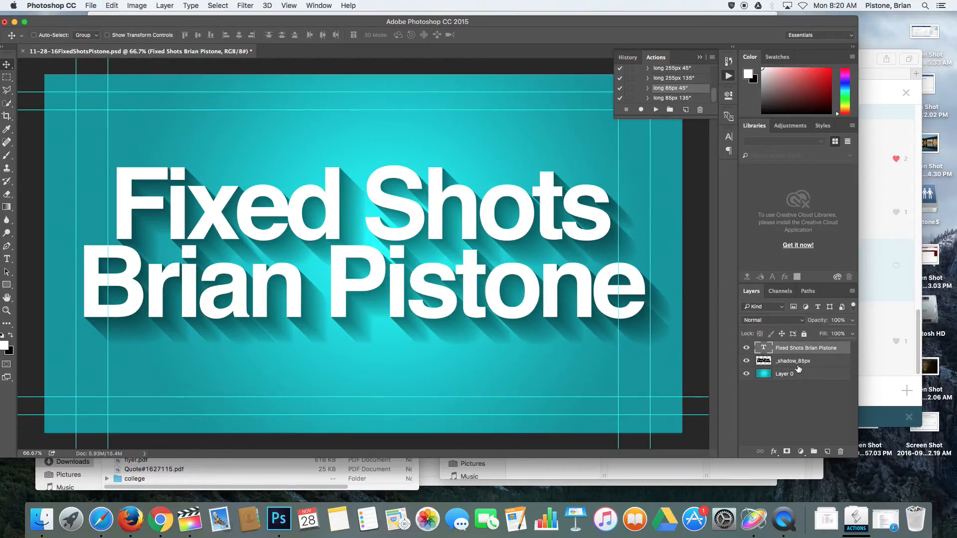
pyautogui.click(799, 363)
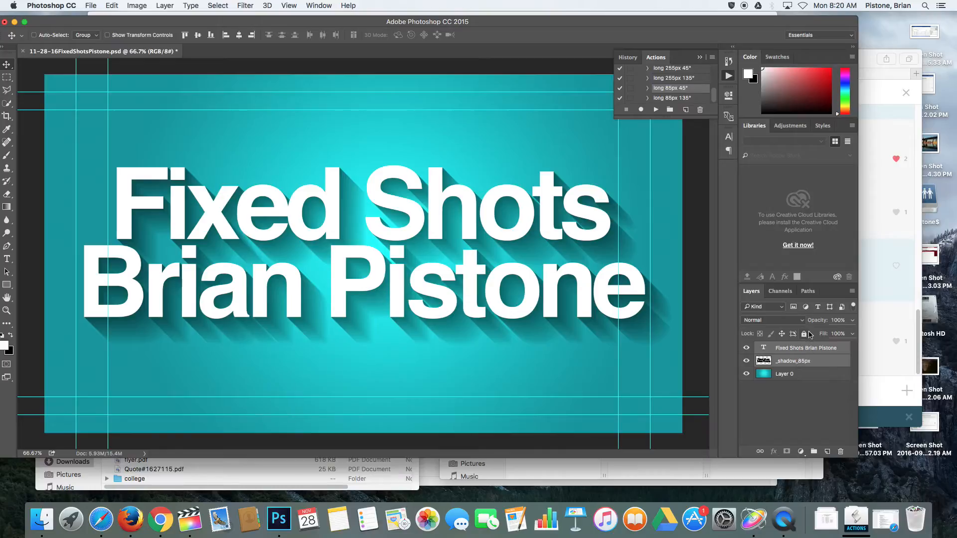
pyautogui.moveTo(412, 261); pyautogui.dragTo(460, 282)
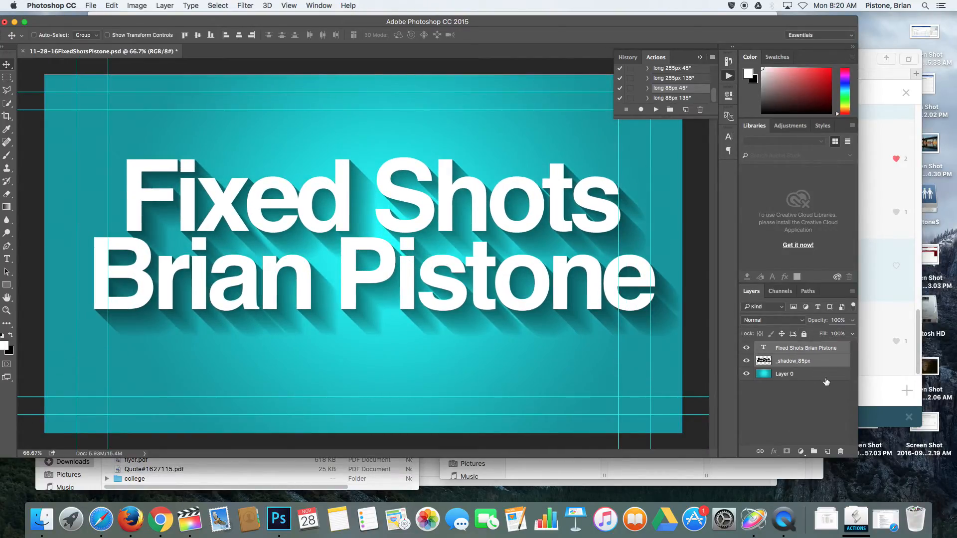
# Delete the _shadow_85px layer
pyautogui.click(813, 365)
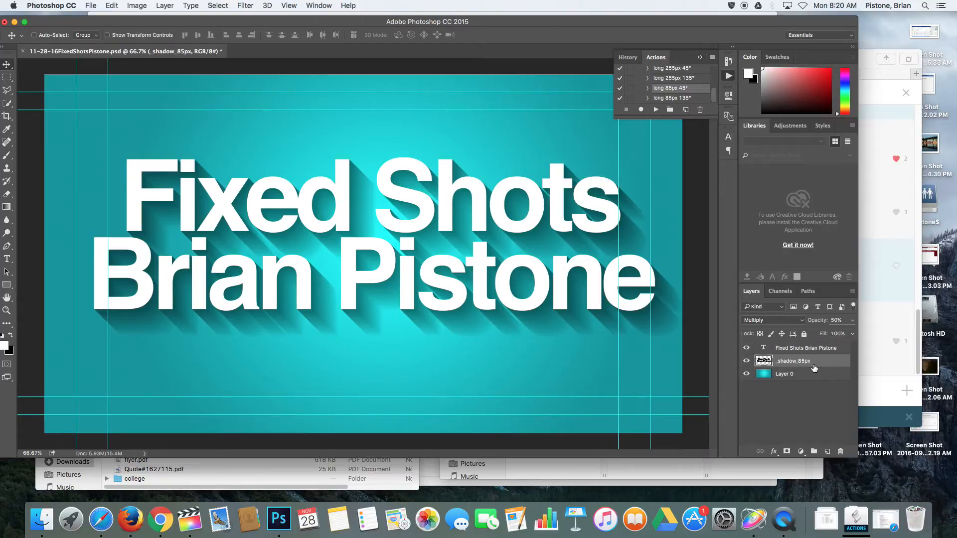
pyautogui.click(842, 453)
pyautogui.click(552, 177)
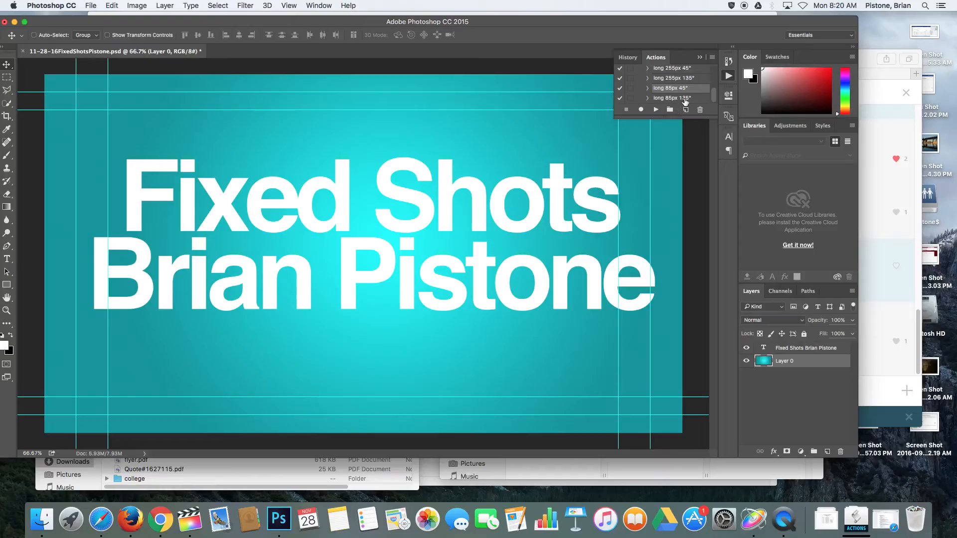
# Try running the long 255px 45° shadow action on the gradient Layer 0
pyautogui.click(679, 69)
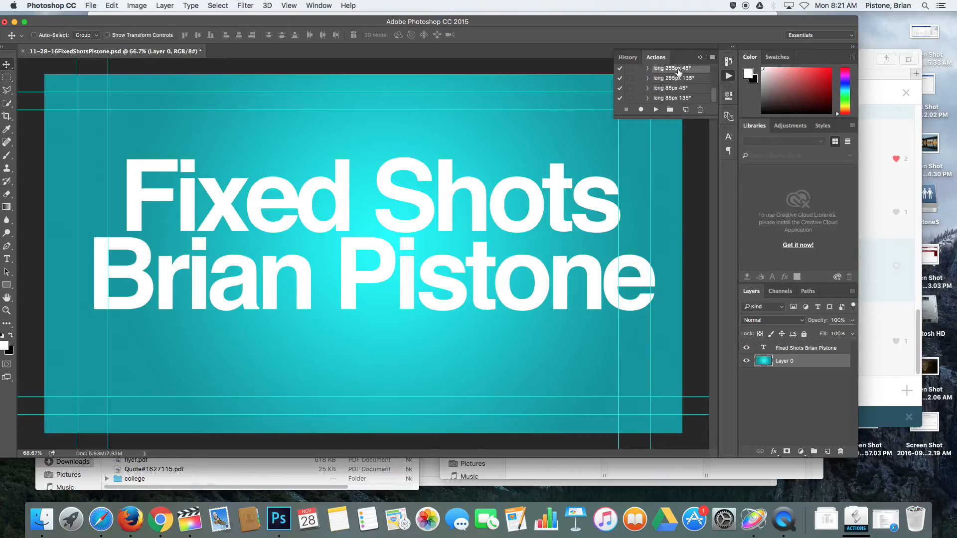
pyautogui.click(656, 109)
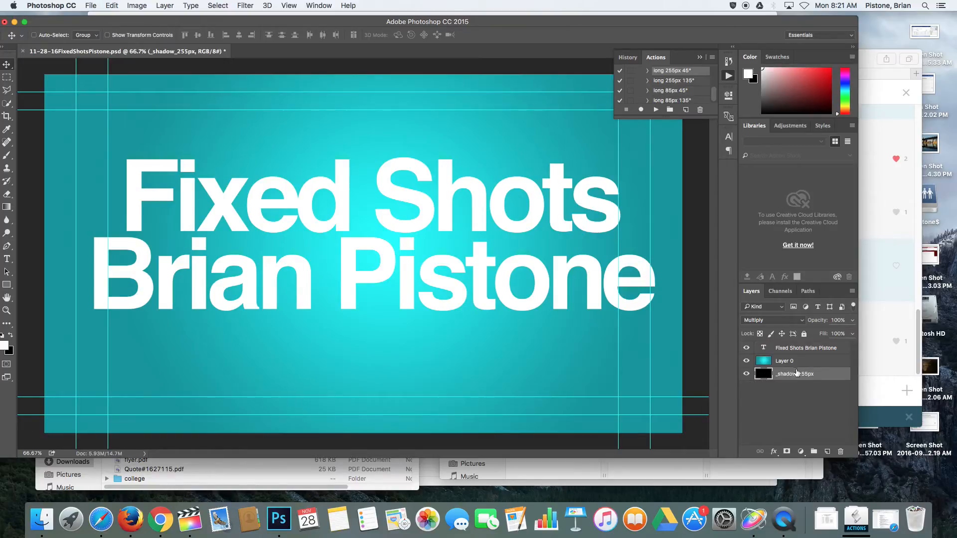
# Delete the misplaced _shadow_255px layer and run the long 255px 45° action on the two-line text layer
pyautogui.click(841, 451)
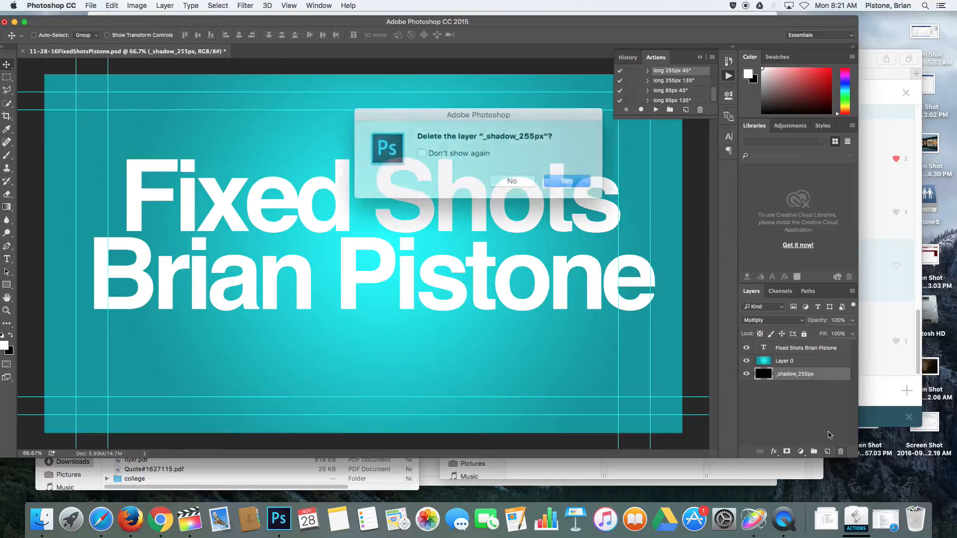
pyautogui.click(554, 178)
pyautogui.click(794, 349)
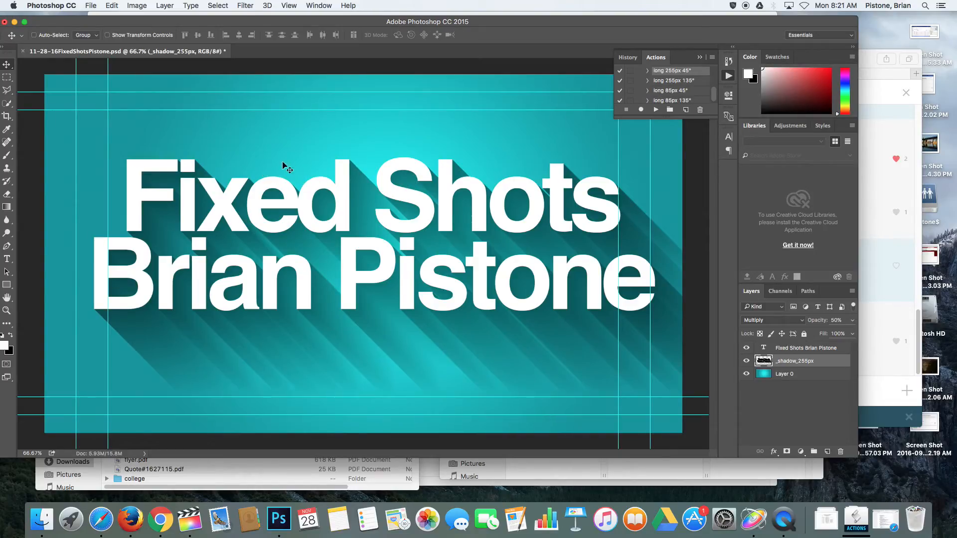
# Save a PNG copy of the title under its current name in the PISTONE16-17 folder, with Smallest / Slow compression and no interlacing
pyautogui.click(91, 6)
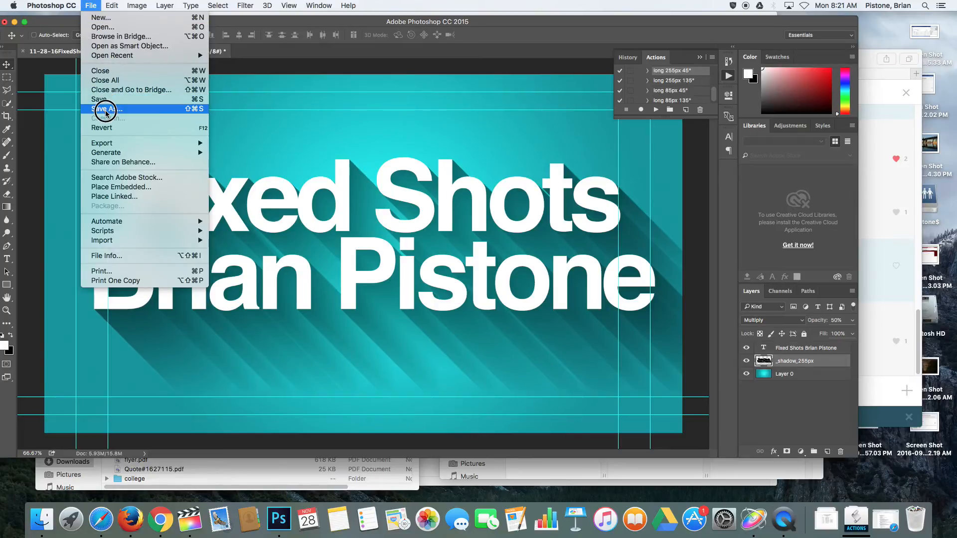
pyautogui.click(102, 109)
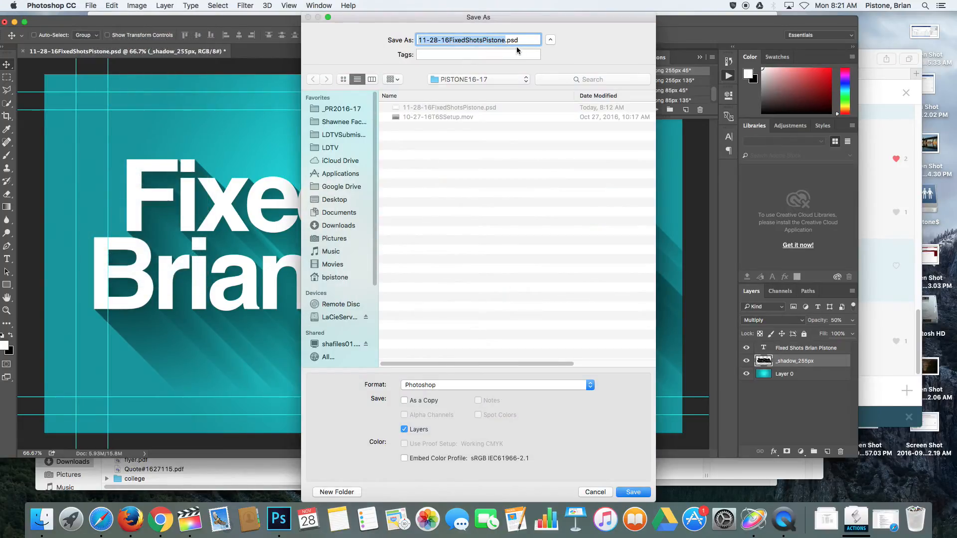
pyautogui.click(441, 385)
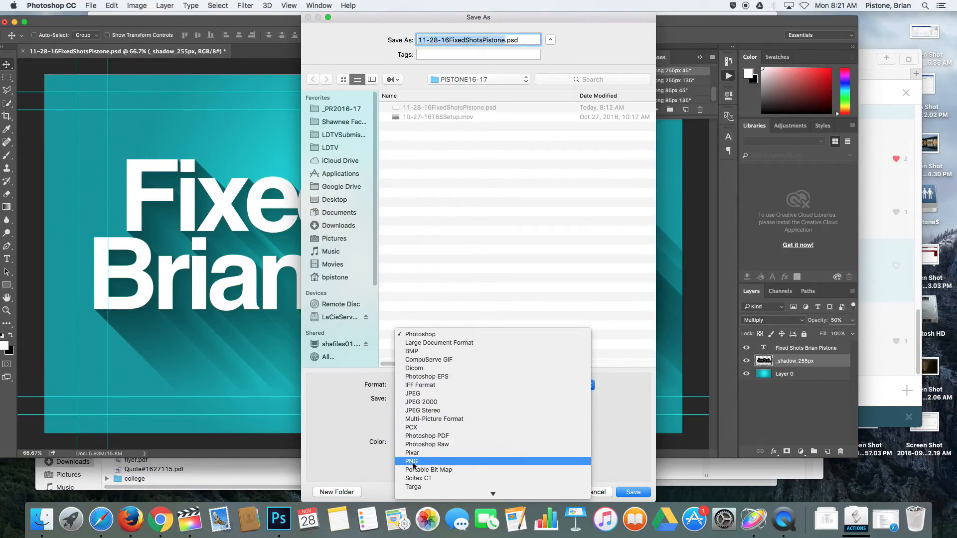
pyautogui.click(413, 463)
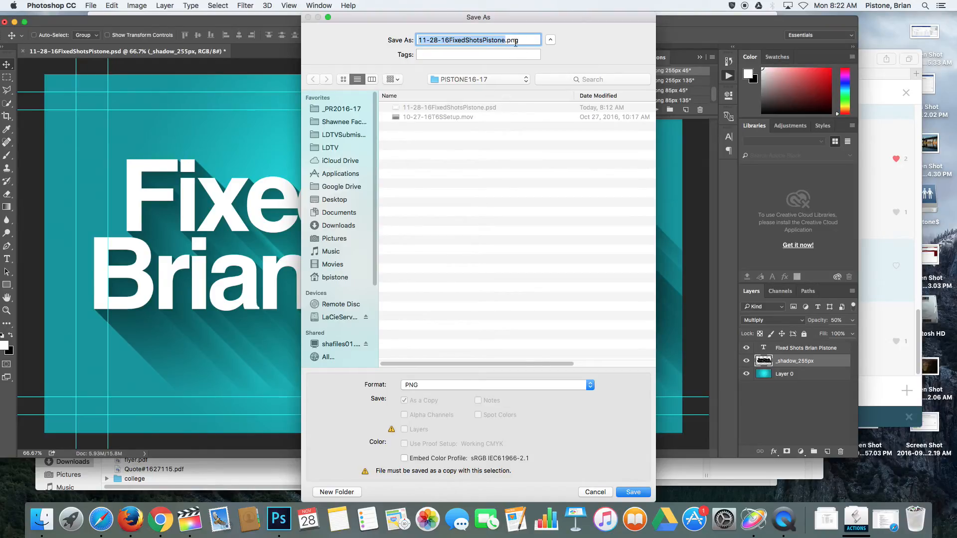
pyautogui.press('Return')
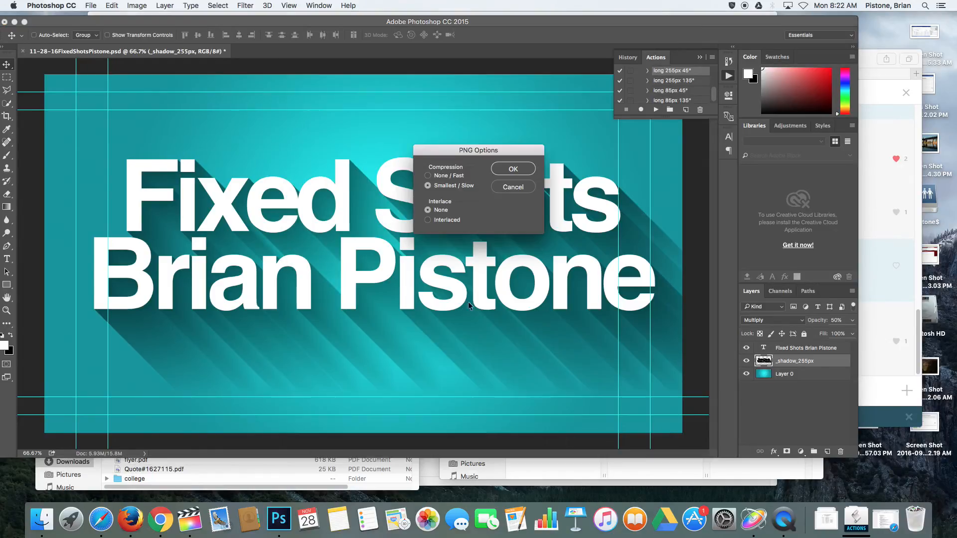
pyautogui.click(514, 169)
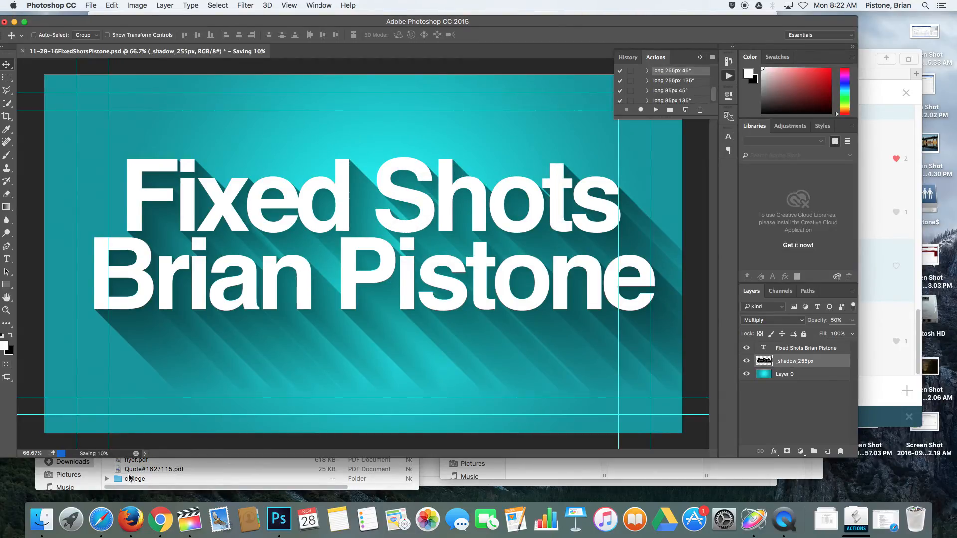
# Switch to Final Cut Pro and open the media import window
pyautogui.click(187, 520)
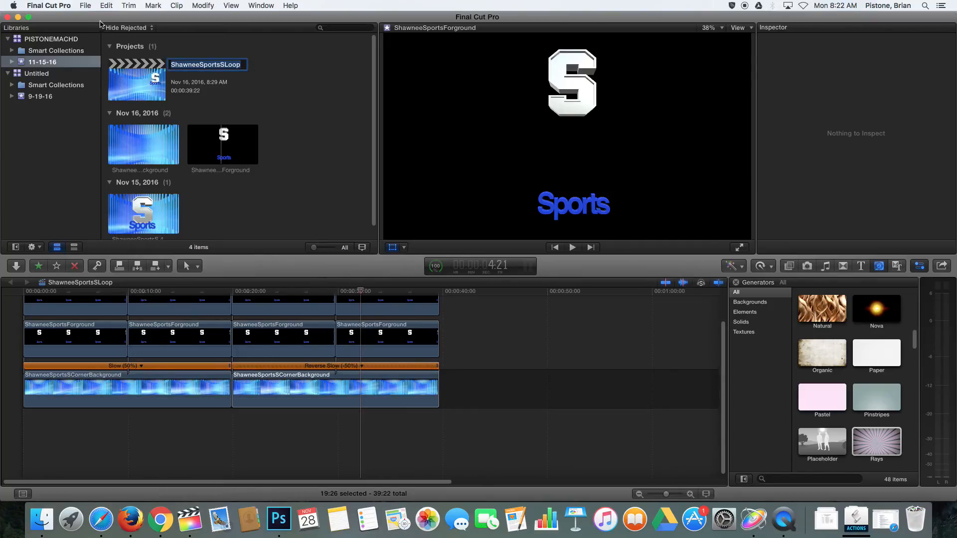
pyautogui.click(86, 5)
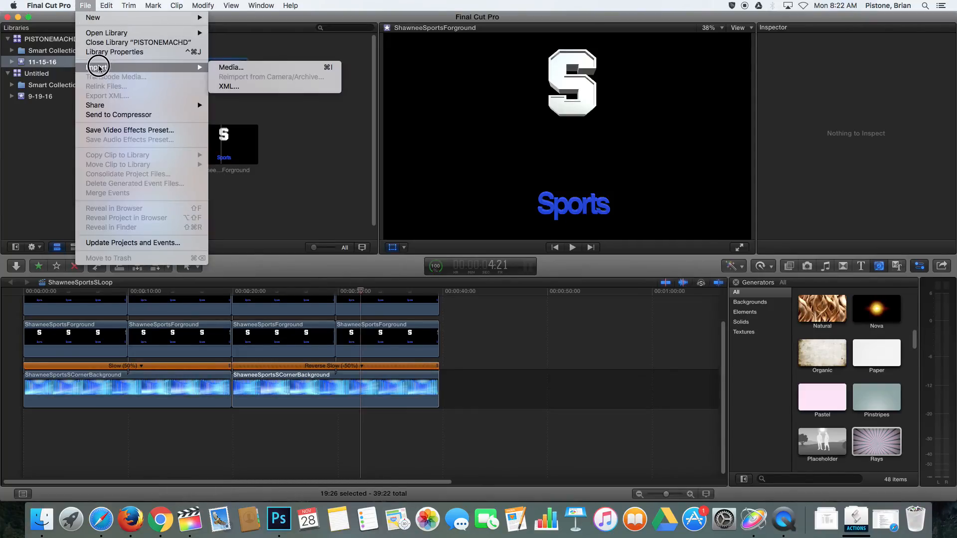
pyautogui.click(233, 67)
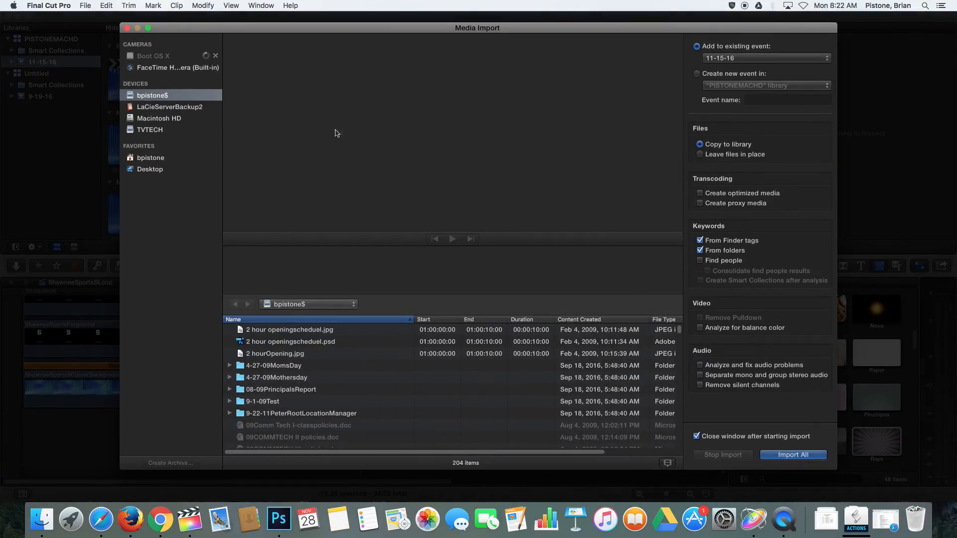
# Import the Fixed Shots title PNG from the PISTONE16-17 folder on LaCieServerBackup2 into the 11-15-16 event, listing files newest first
pyautogui.click(164, 107)
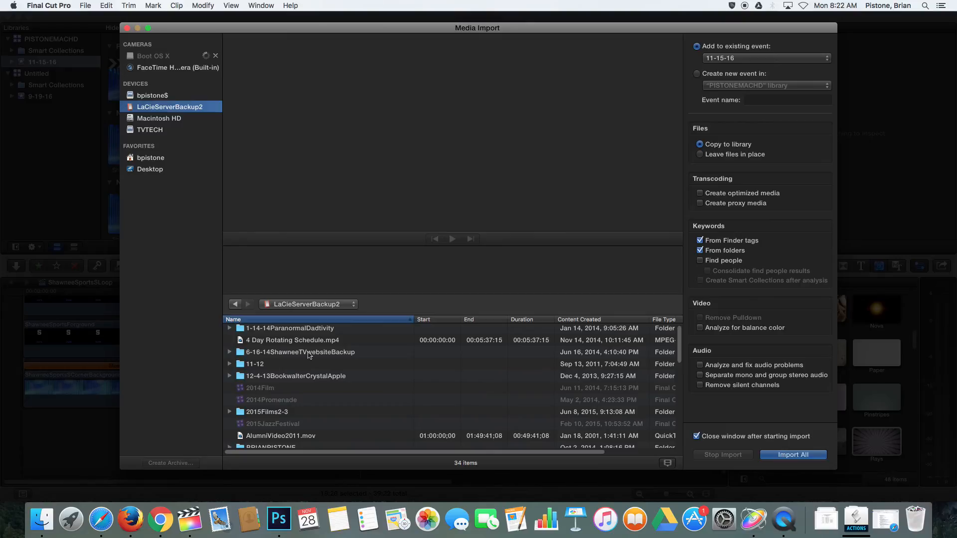
pyautogui.click(611, 320)
pyautogui.click(611, 320)
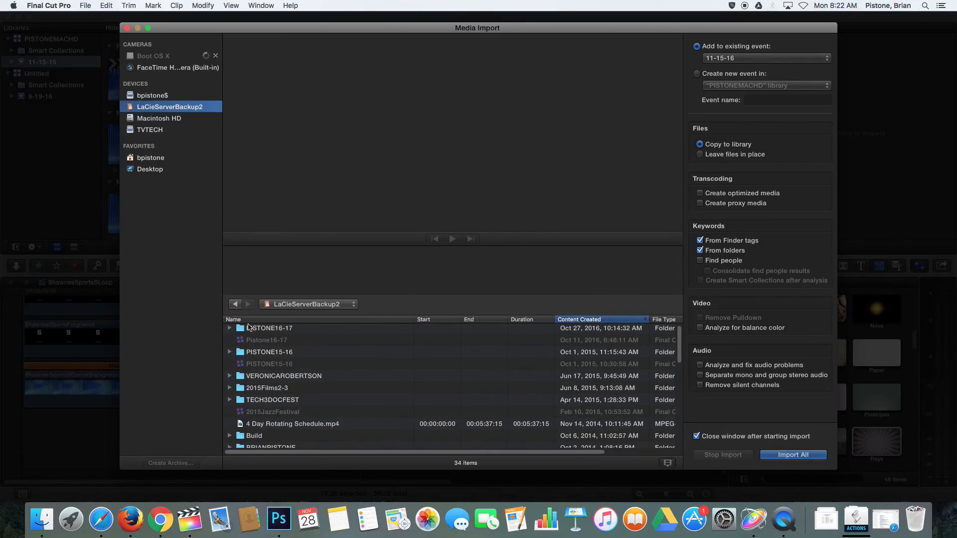
pyautogui.click(229, 328)
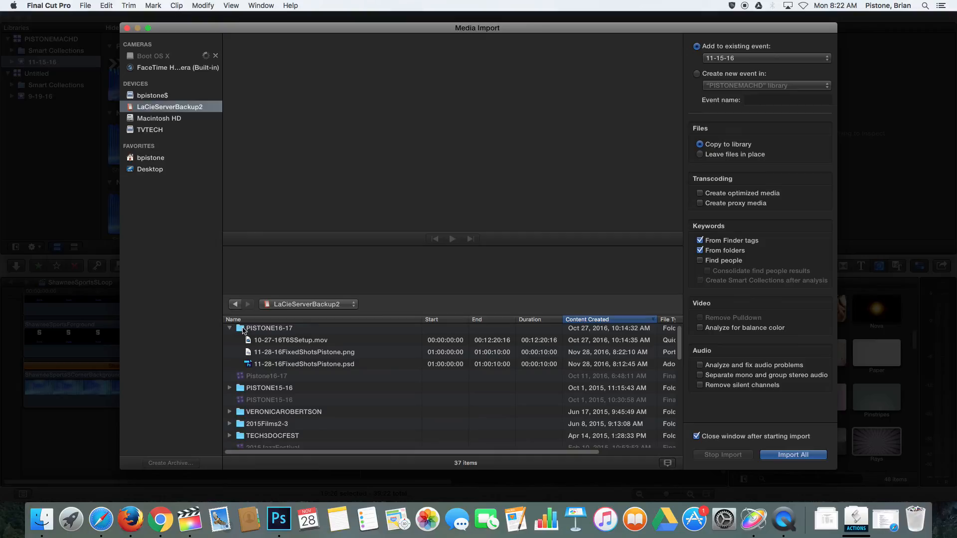
pyautogui.click(304, 353)
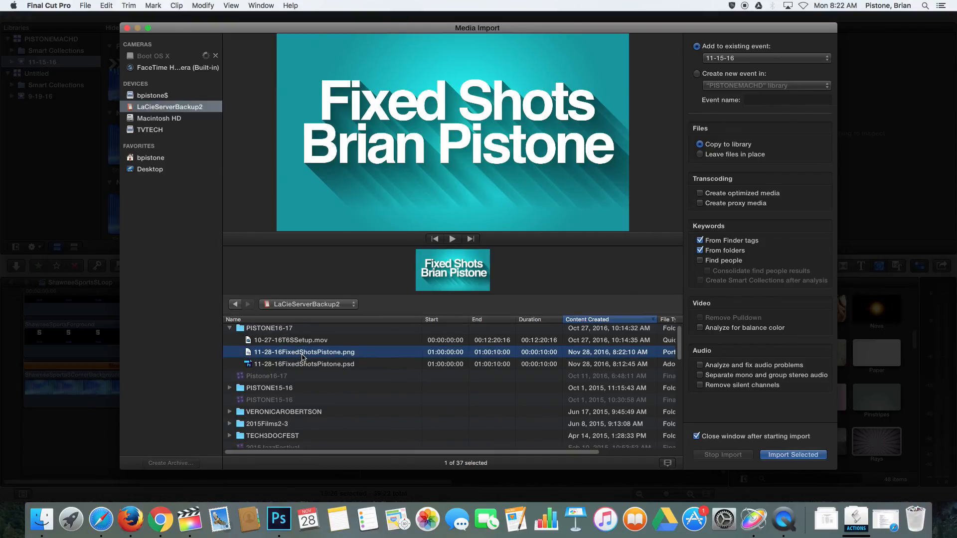
pyautogui.click(793, 455)
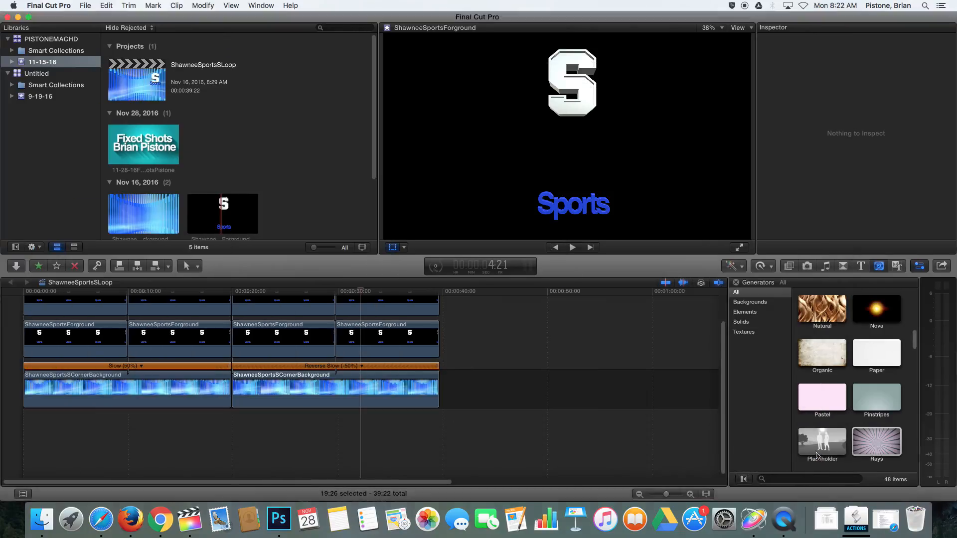
# Add the full 10-second Fixed Shots title clip to the ShawneeSportsSLoop timeline and move it to the start of the primary storyline
pyautogui.click(133, 140)
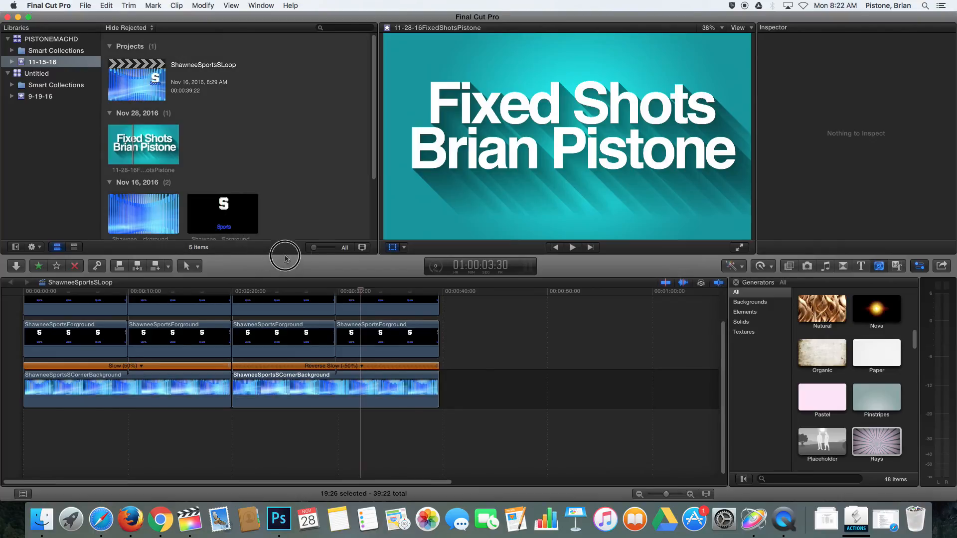
pyautogui.scroll(-1, 153, 144)
pyautogui.click(153, 145)
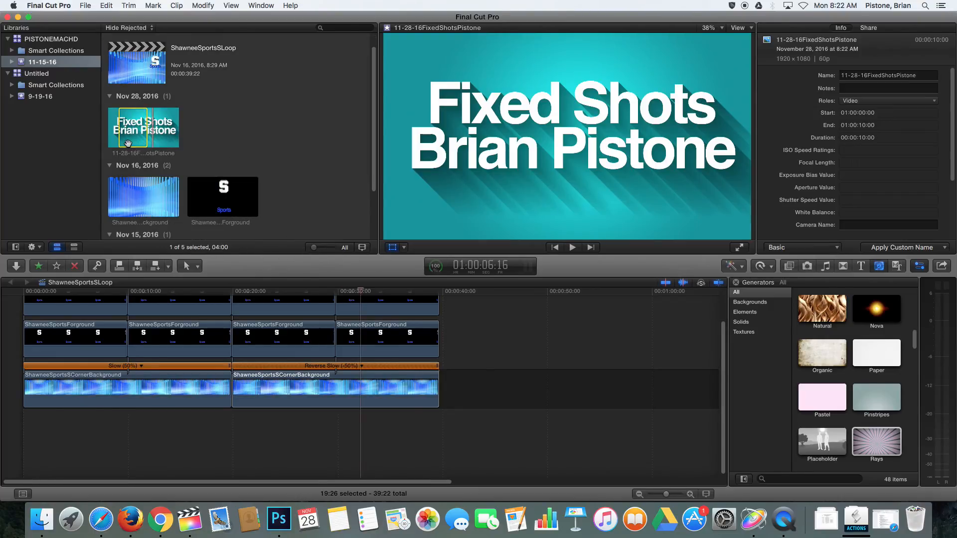
pyautogui.click(159, 130)
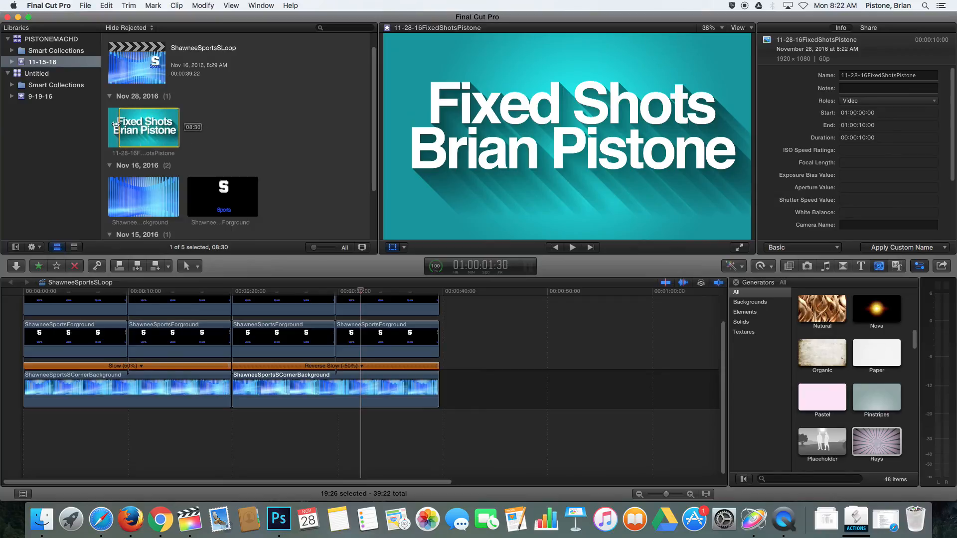
pyautogui.moveTo(136, 122); pyautogui.dragTo(450, 330)
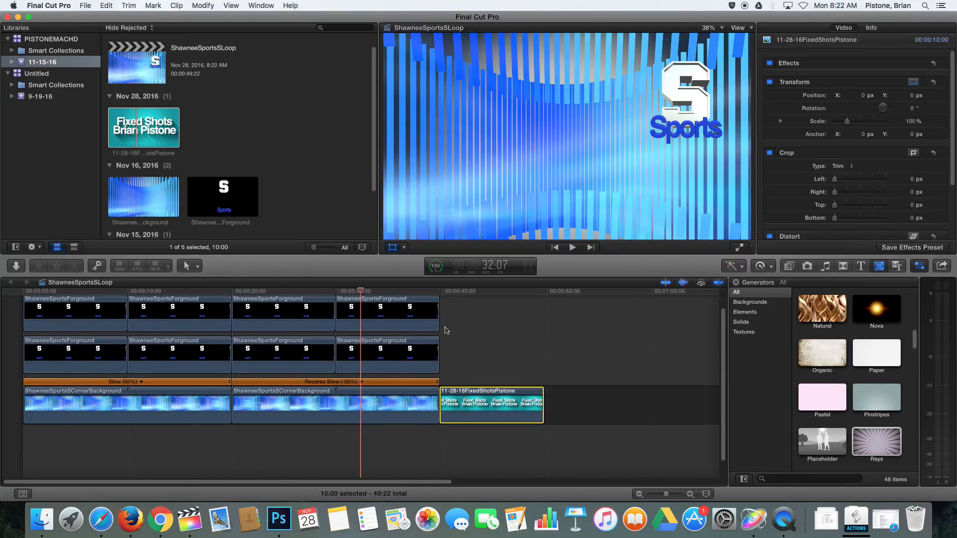
pyautogui.moveTo(477, 412); pyautogui.dragTo(56, 418)
# Play the timeline from the beginning through the title into the sports background, then return the playhead to the title clip
pyautogui.moveTo(98, 291); pyautogui.dragTo(2, 298)
pyautogui.press('space')
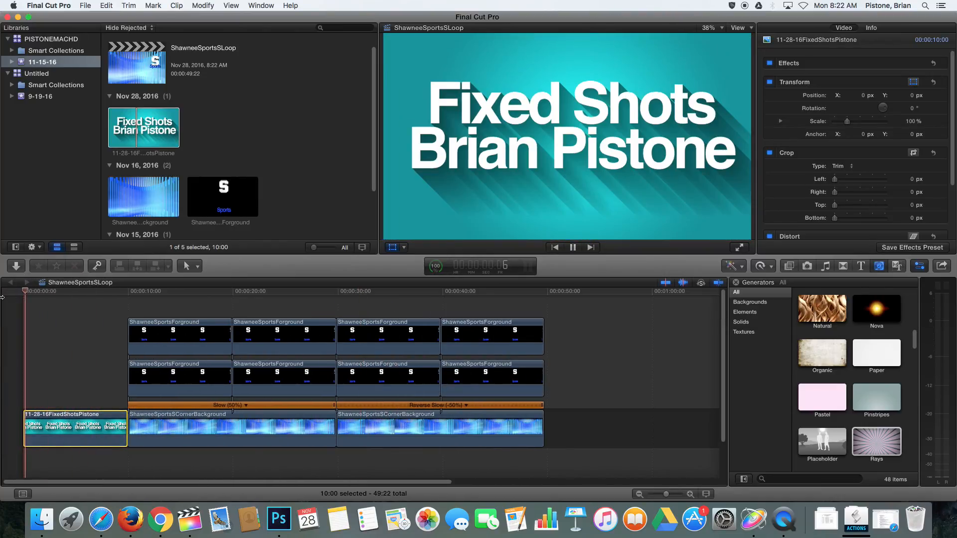
pyautogui.click(92, 293)
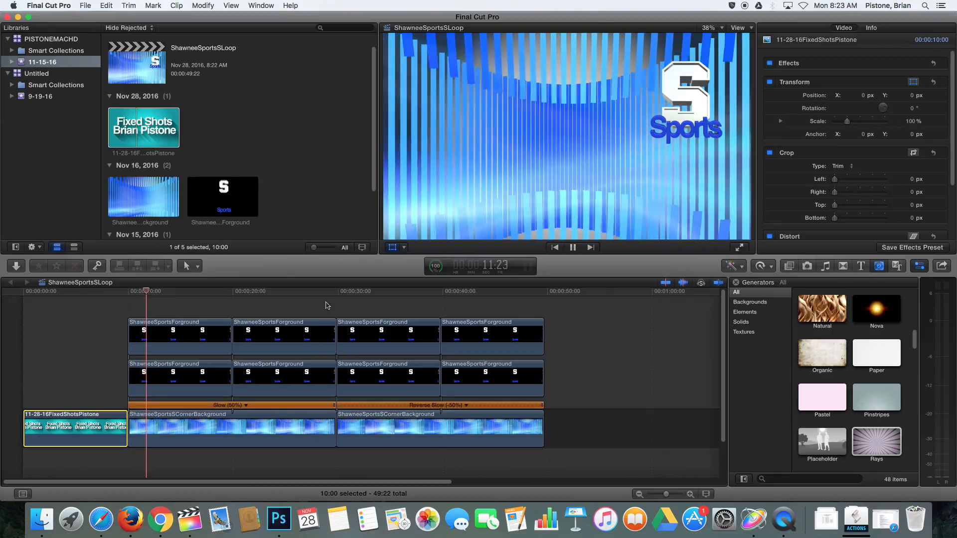
pyautogui.press('space')
pyautogui.click(85, 294)
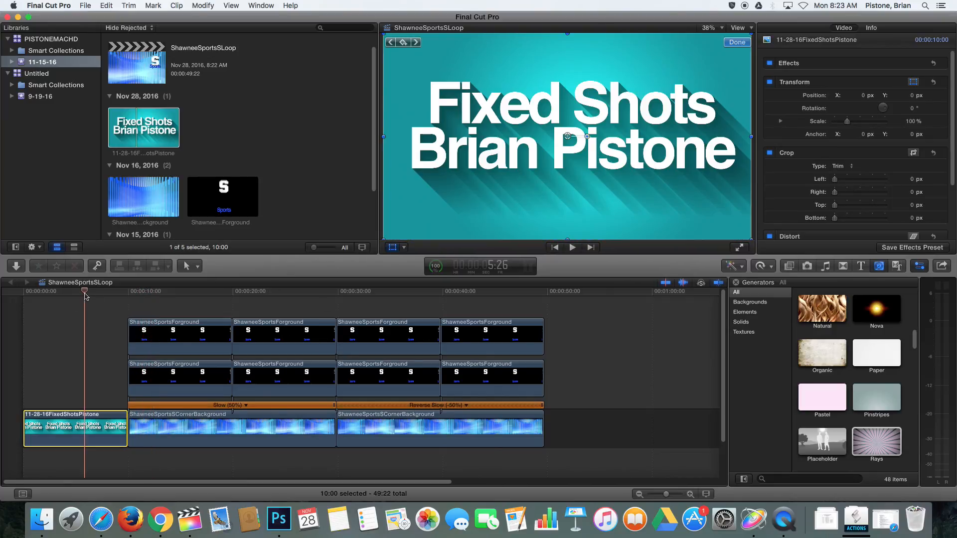